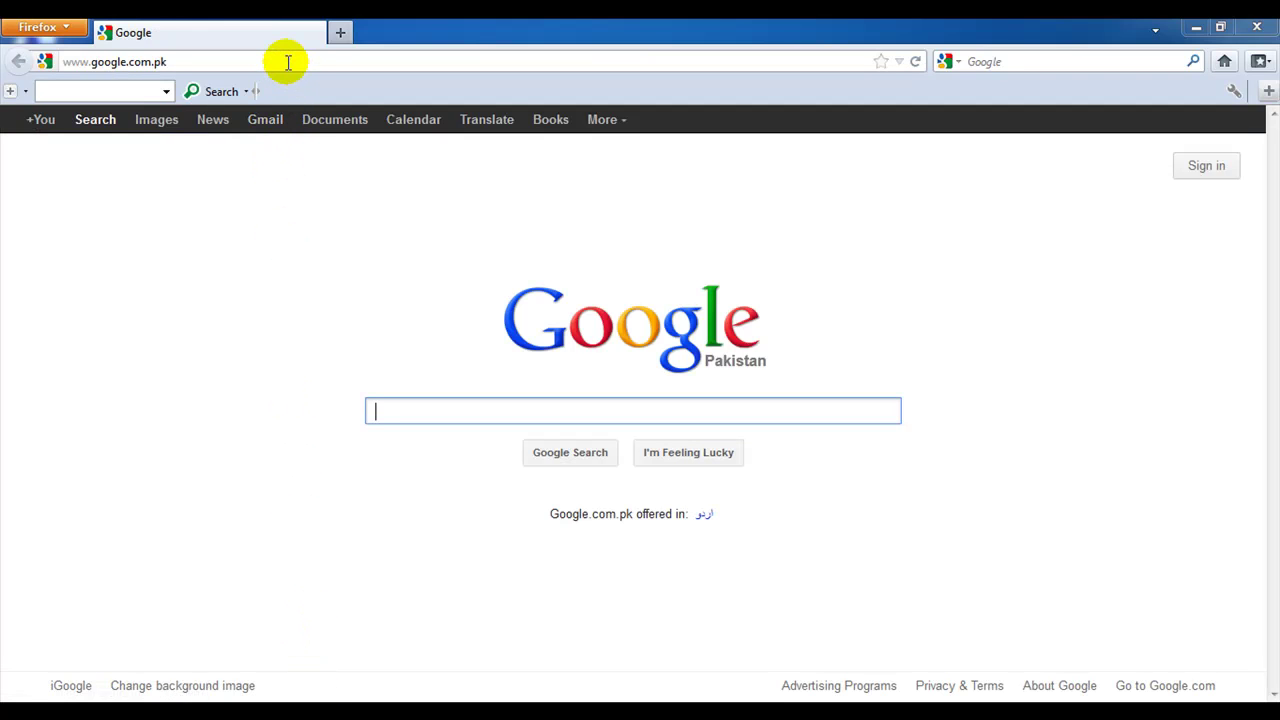
Go to the NUST LMS Portal at lms.nust.edu.pk and enter the LMS from its home page
{"action": "left_click", "coordinate": [287, 60]}
{"action": "key", "text": "ctrl+a"}
{"action": "key", "text": "BackSpace"}
{"action": "type", "text": "lm"}
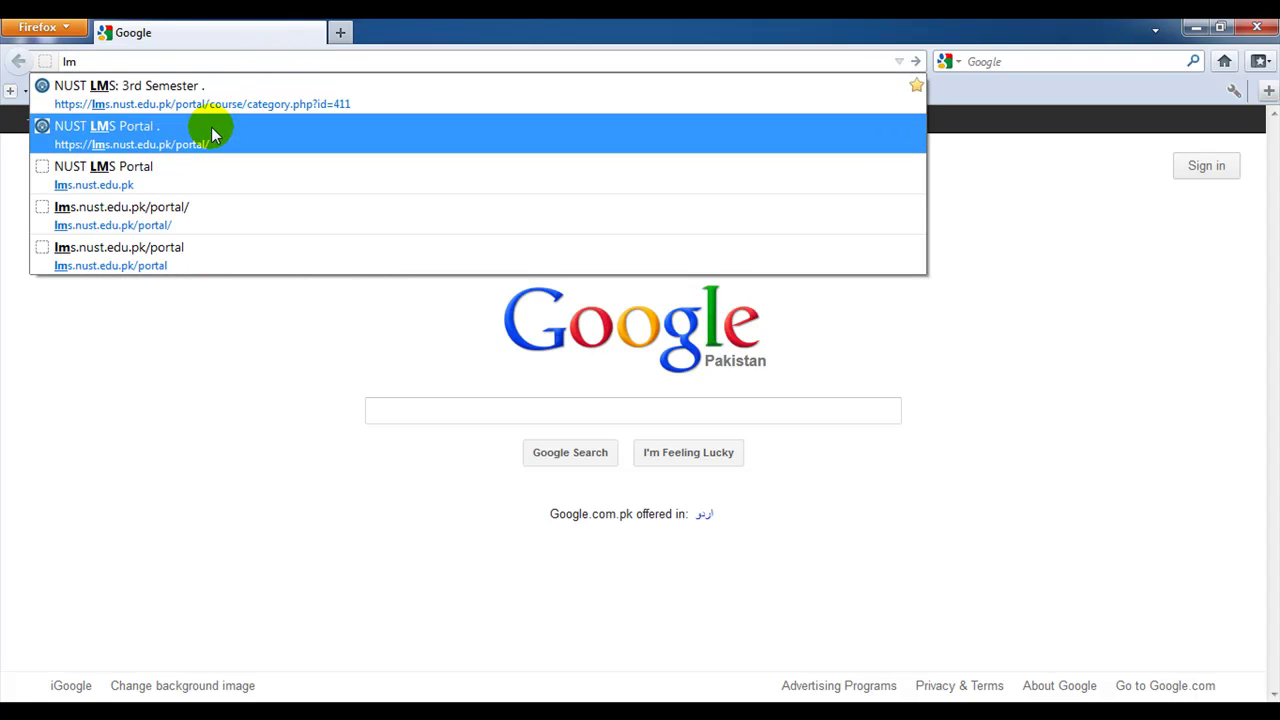
{"action": "left_click", "coordinate": [196, 174]}
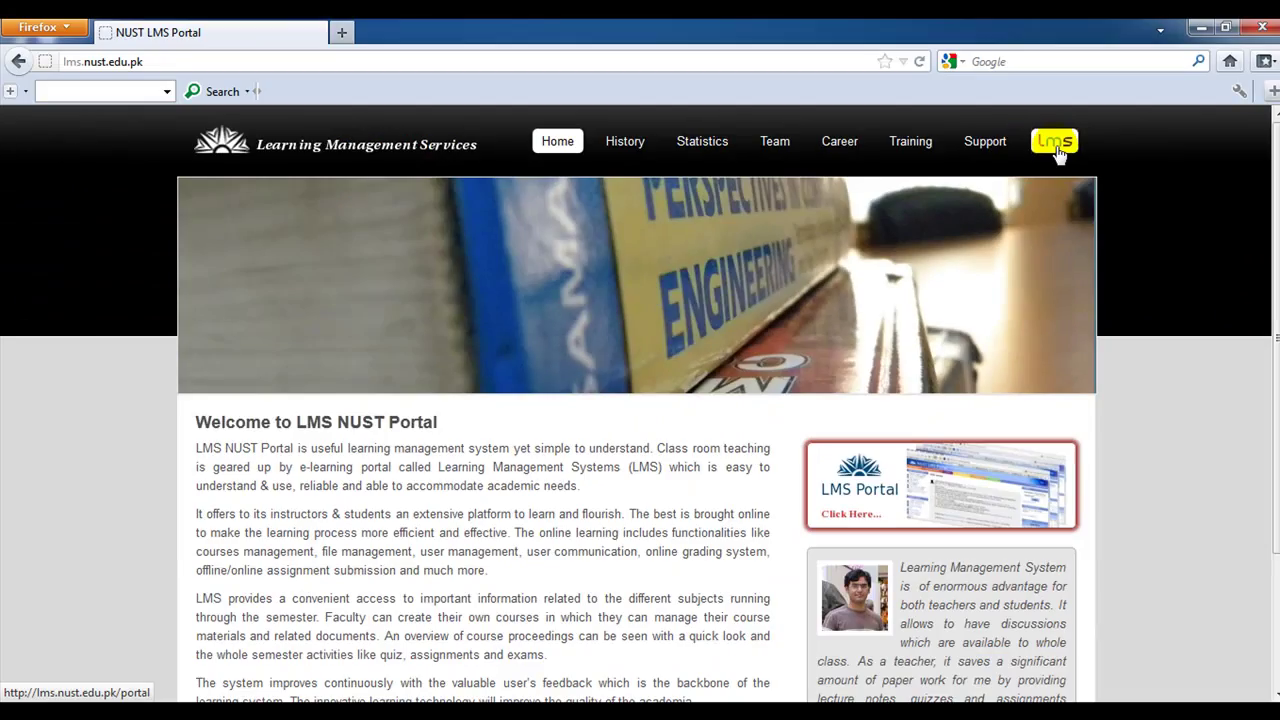
{"action": "left_click", "coordinate": [1056, 146]}
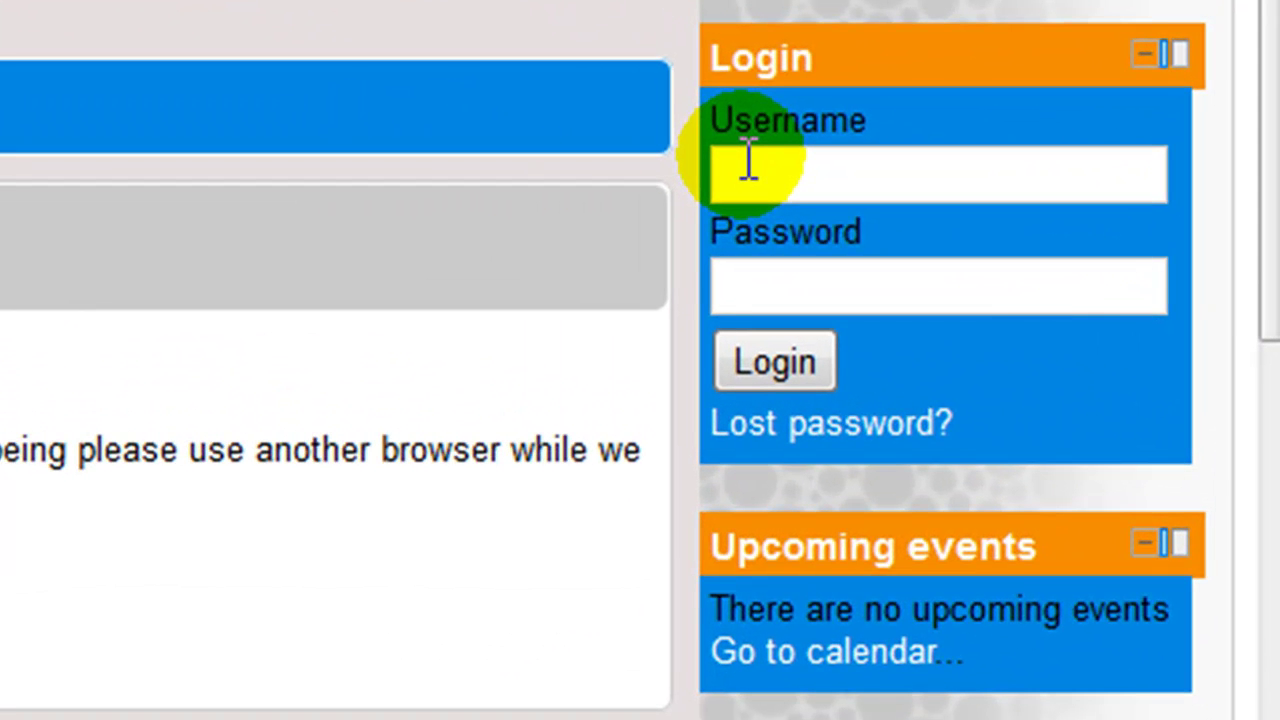
Fill in the home page's Login block with the username training.profile and the account password
{"action": "left_click", "coordinate": [748, 163]}
{"action": "type", "text": "t"}
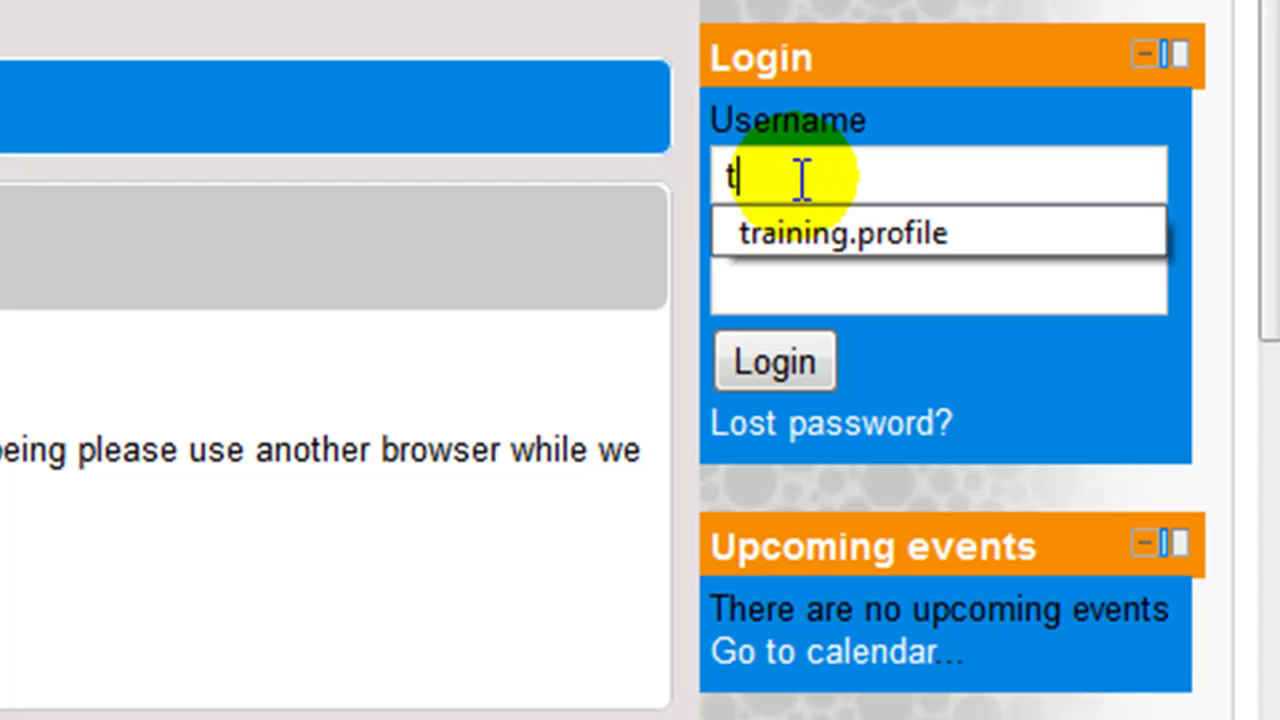
{"action": "type", "text": "rai"}
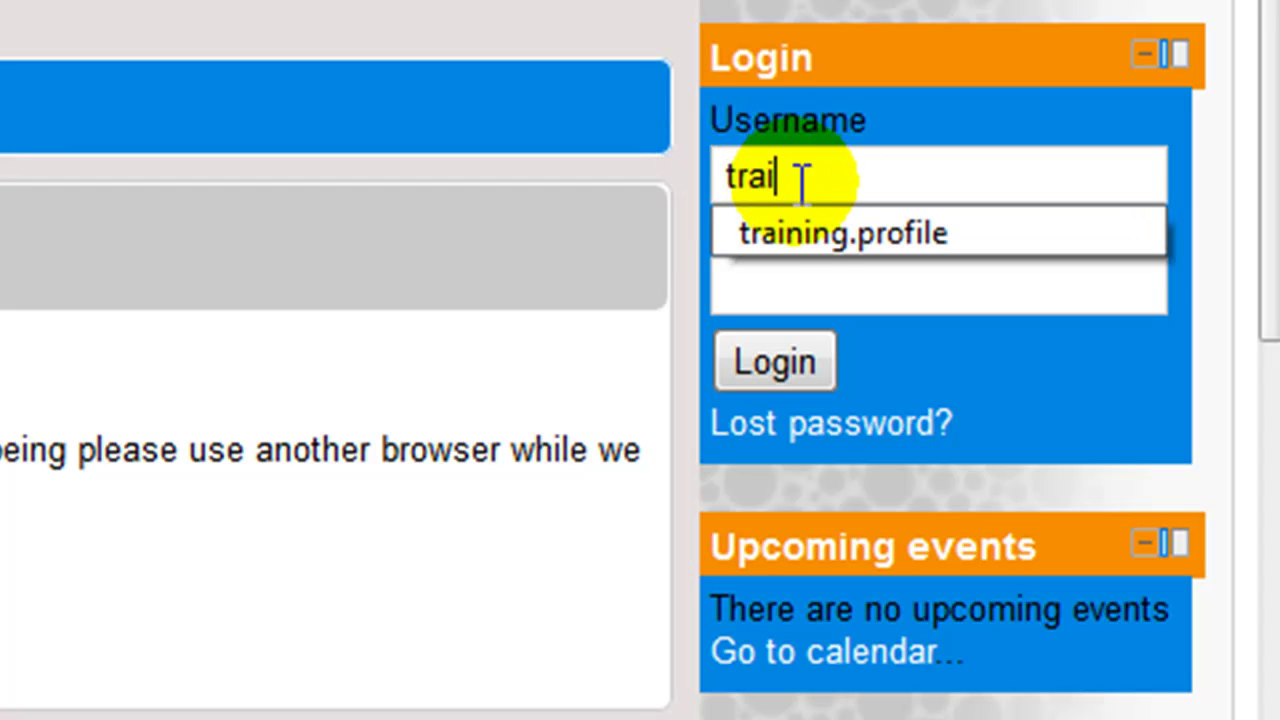
{"action": "left_click", "coordinate": [814, 245]}
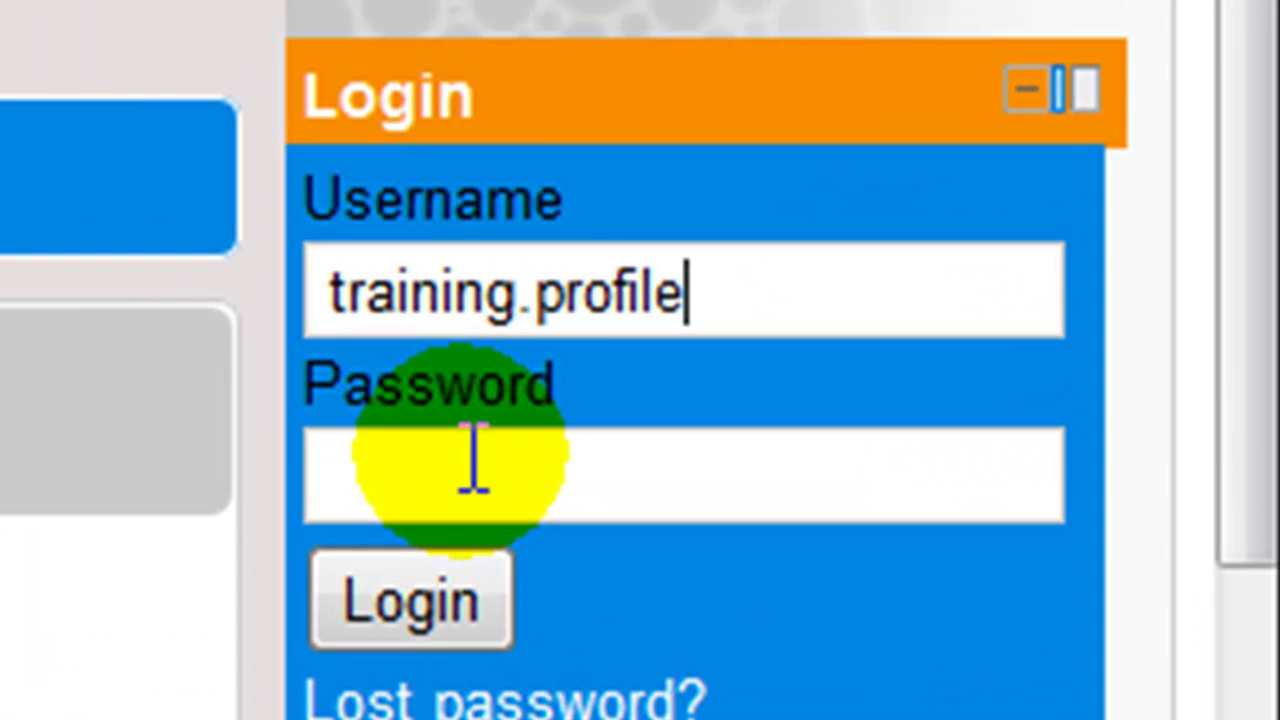
{"action": "left_click", "coordinate": [473, 462]}
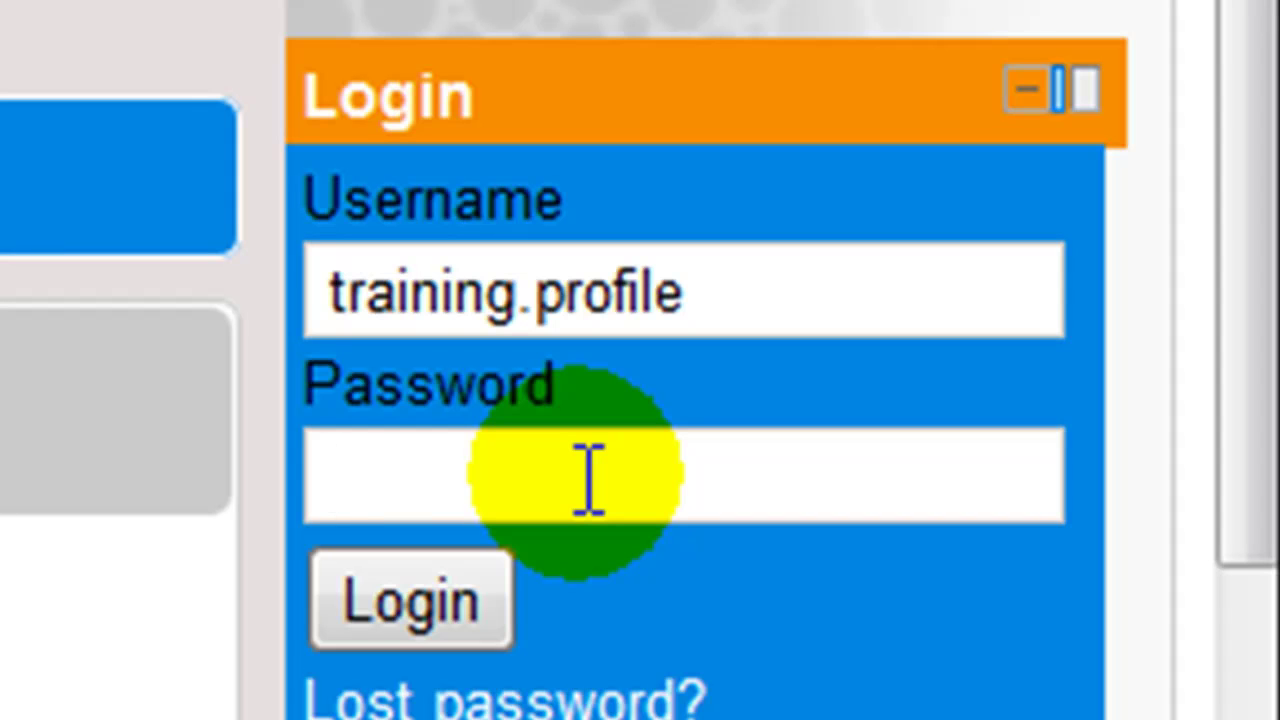
{"action": "type", "text": "******"}
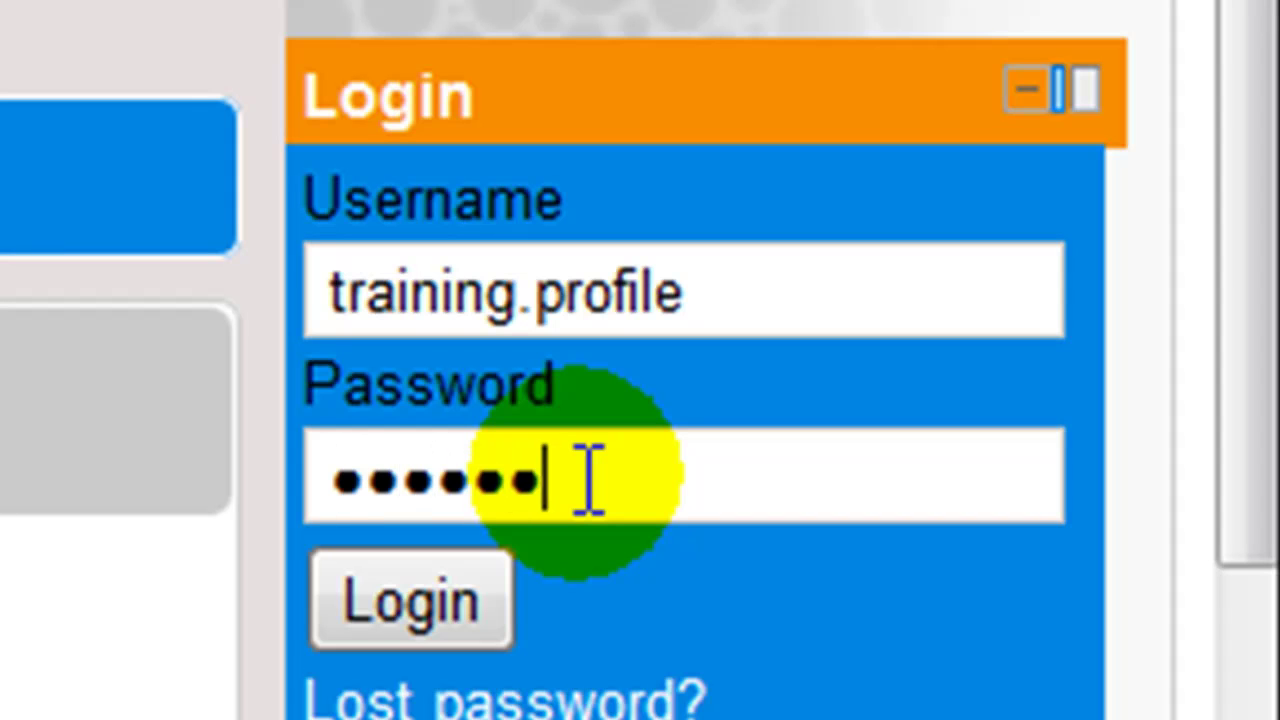
{"action": "type", "text": "**"}
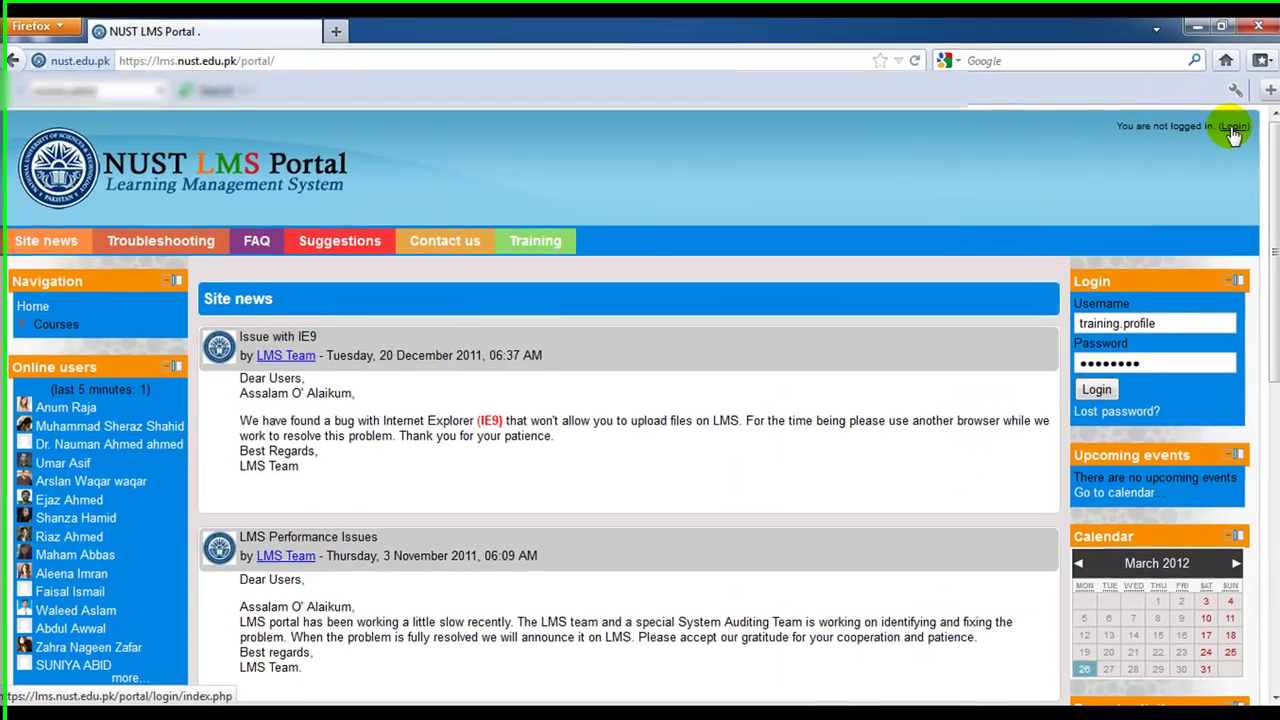
Open the separate site login page and log in with the username training.profile and the account password
{"action": "left_click", "coordinate": [1190, 120]}
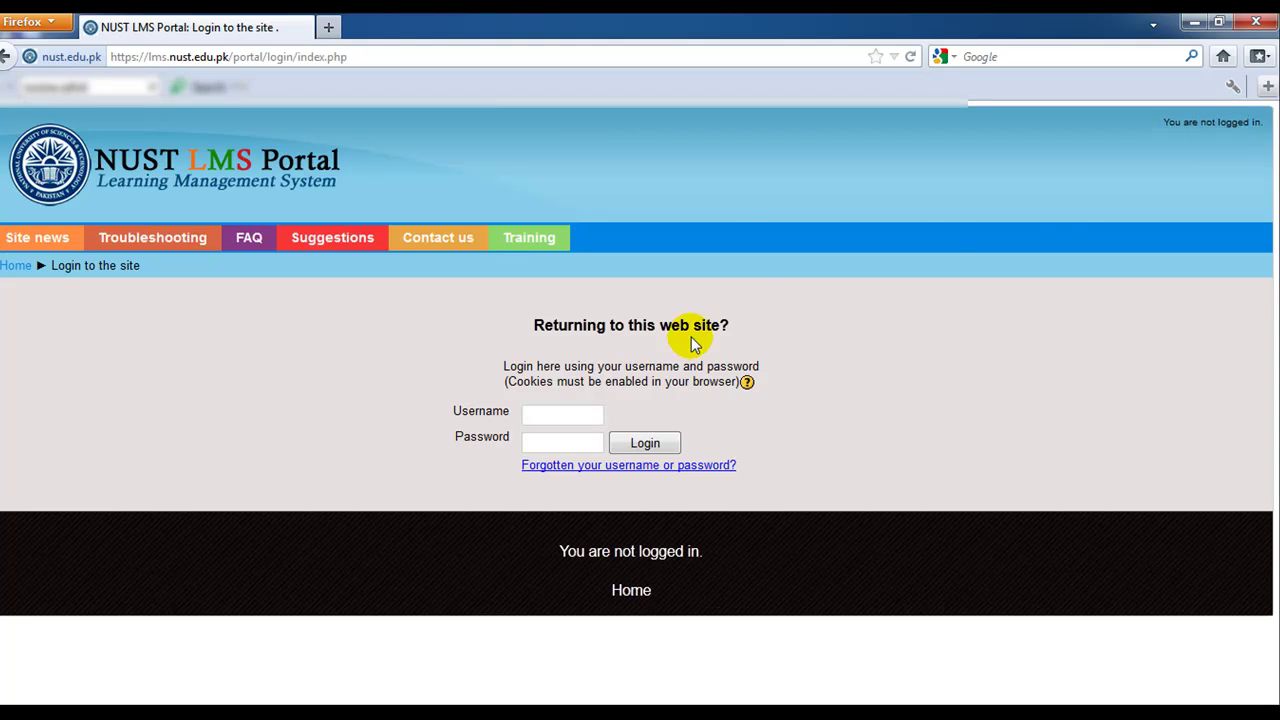
{"action": "left_click", "coordinate": [569, 412]}
{"action": "left_click", "coordinate": [568, 412]}
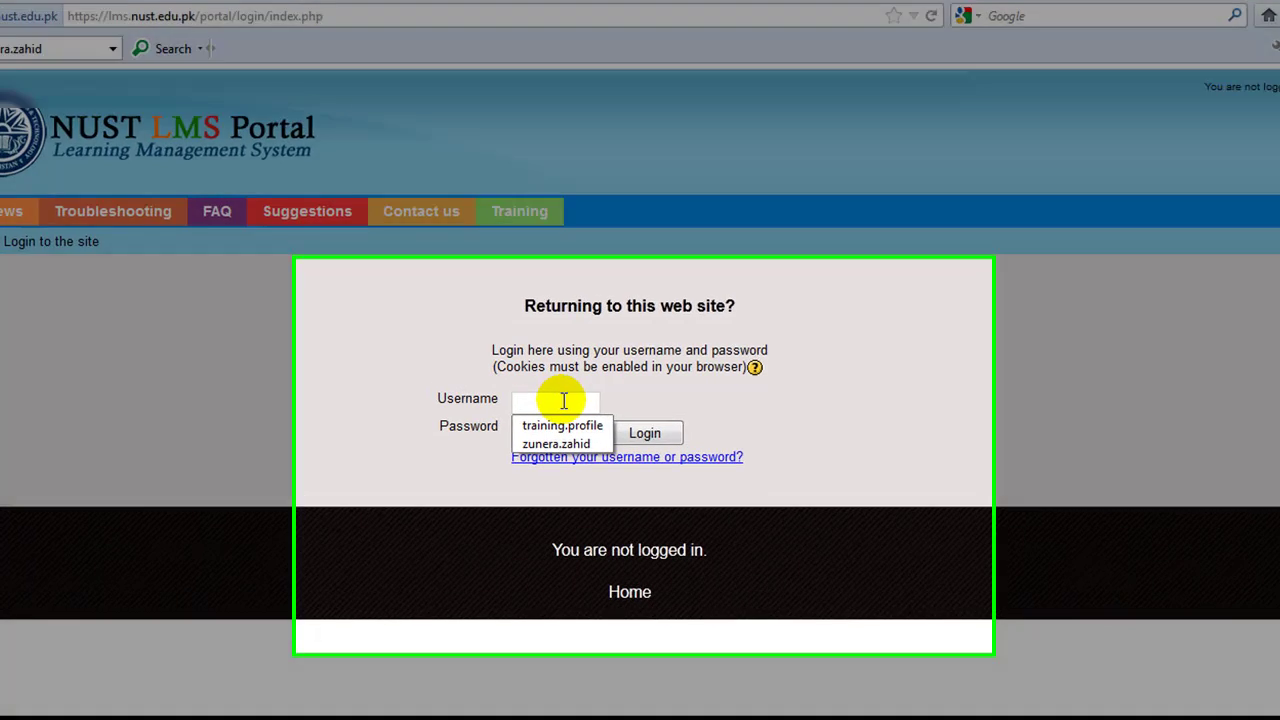
{"action": "type", "text": "tr"}
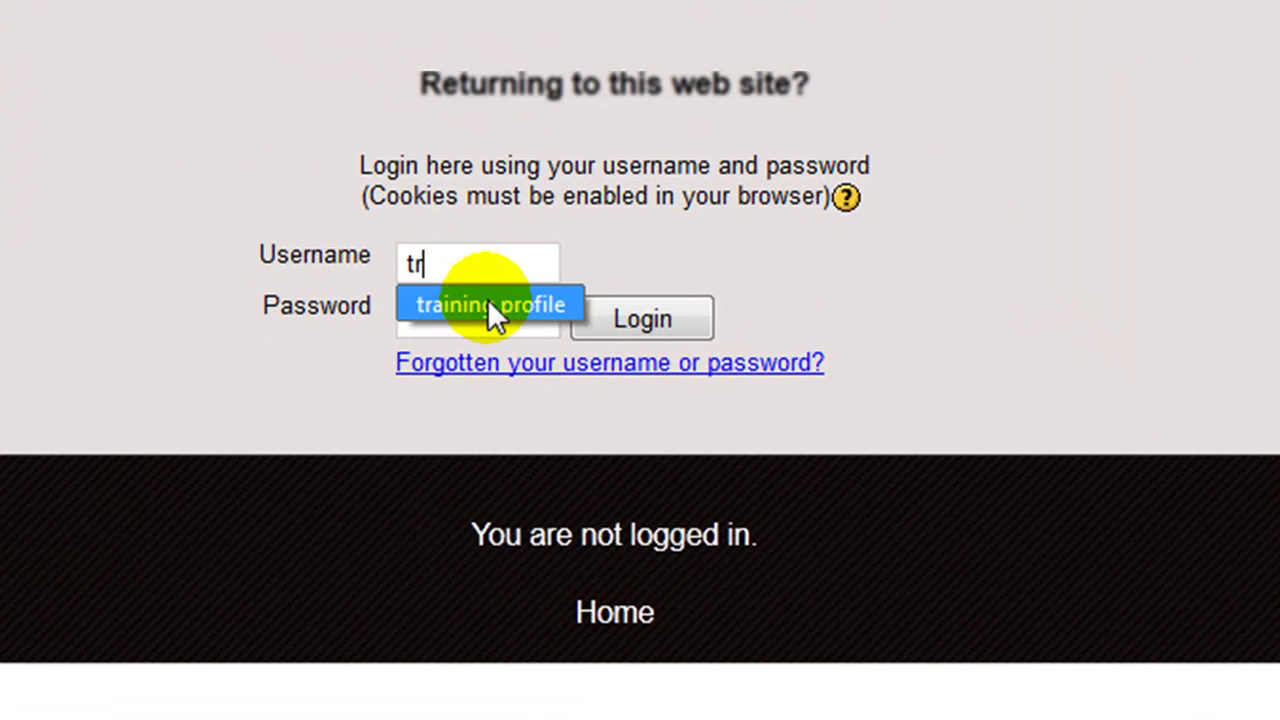
{"action": "left_click", "coordinate": [486, 299]}
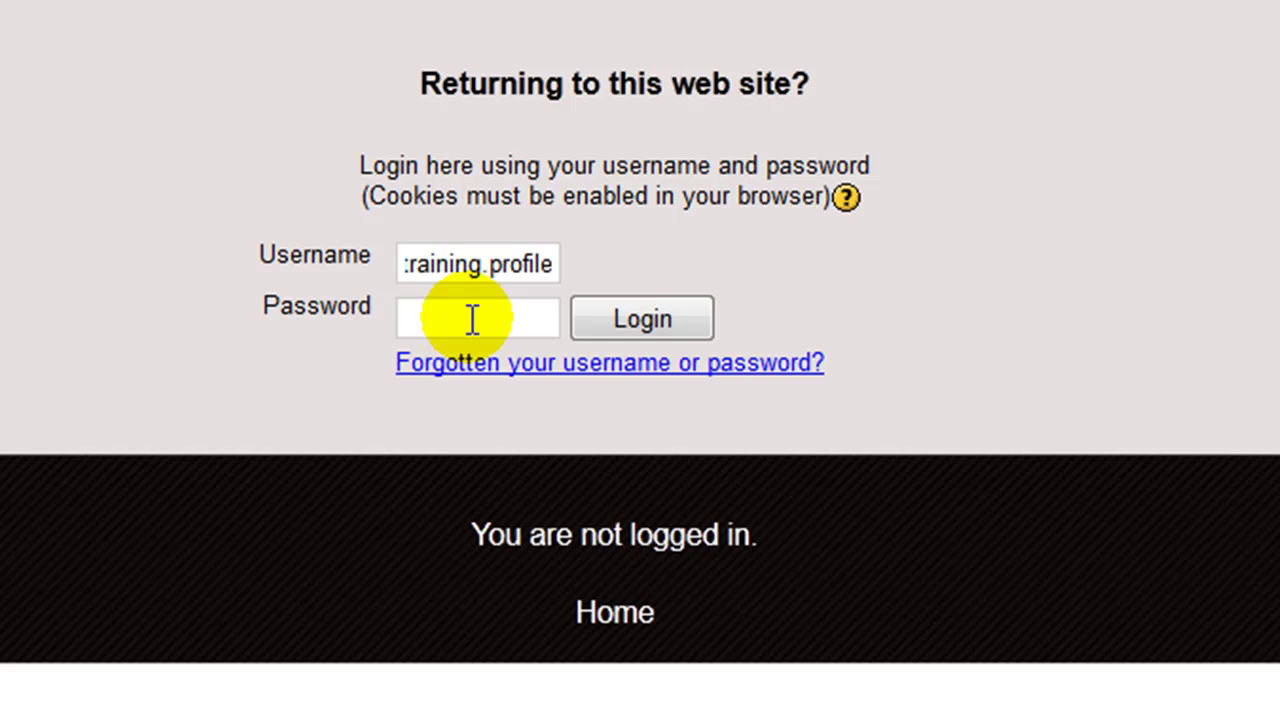
{"action": "left_click", "coordinate": [472, 318]}
{"action": "type", "text": "password"}
{"action": "left_click", "coordinate": [601, 321]}
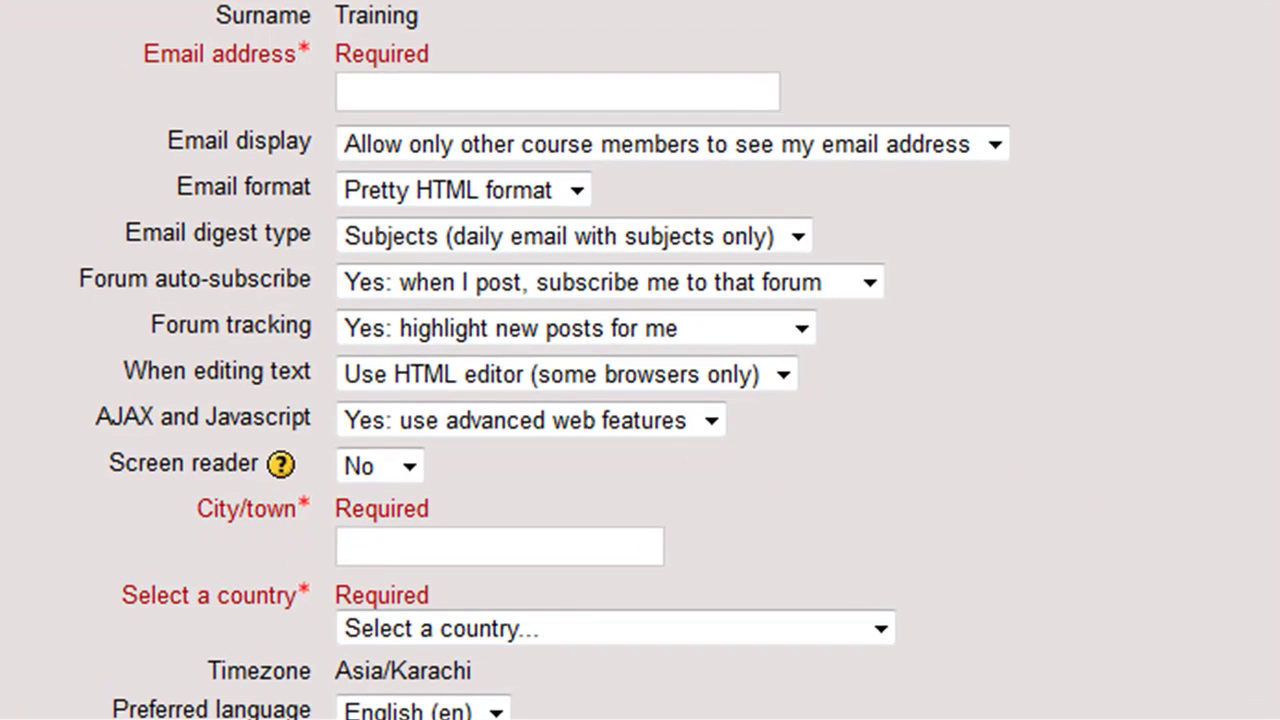
Fill in the required email address in the General section of the profile form
{"action": "scroll", "coordinate": [640, 400], "scroll_direction": "down", "scroll_amount": 6}
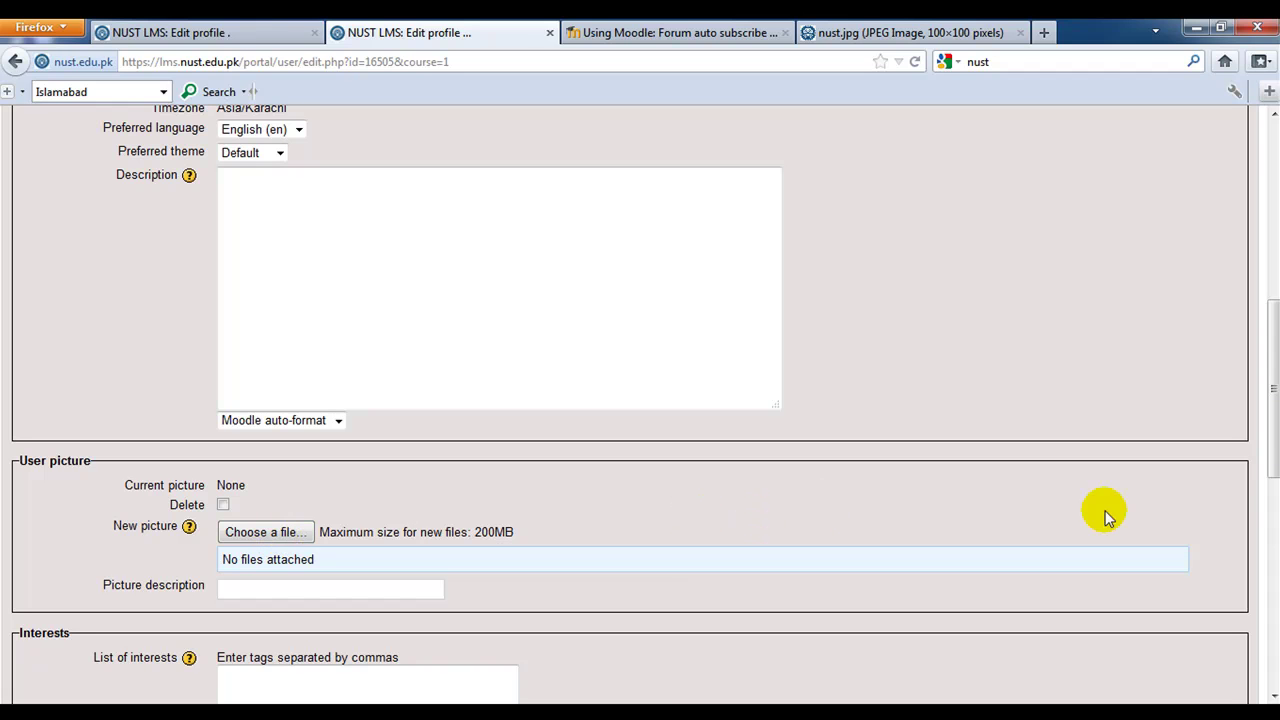
{"action": "scroll", "coordinate": [1272, 480], "scroll_direction": "up", "scroll_amount": 8}
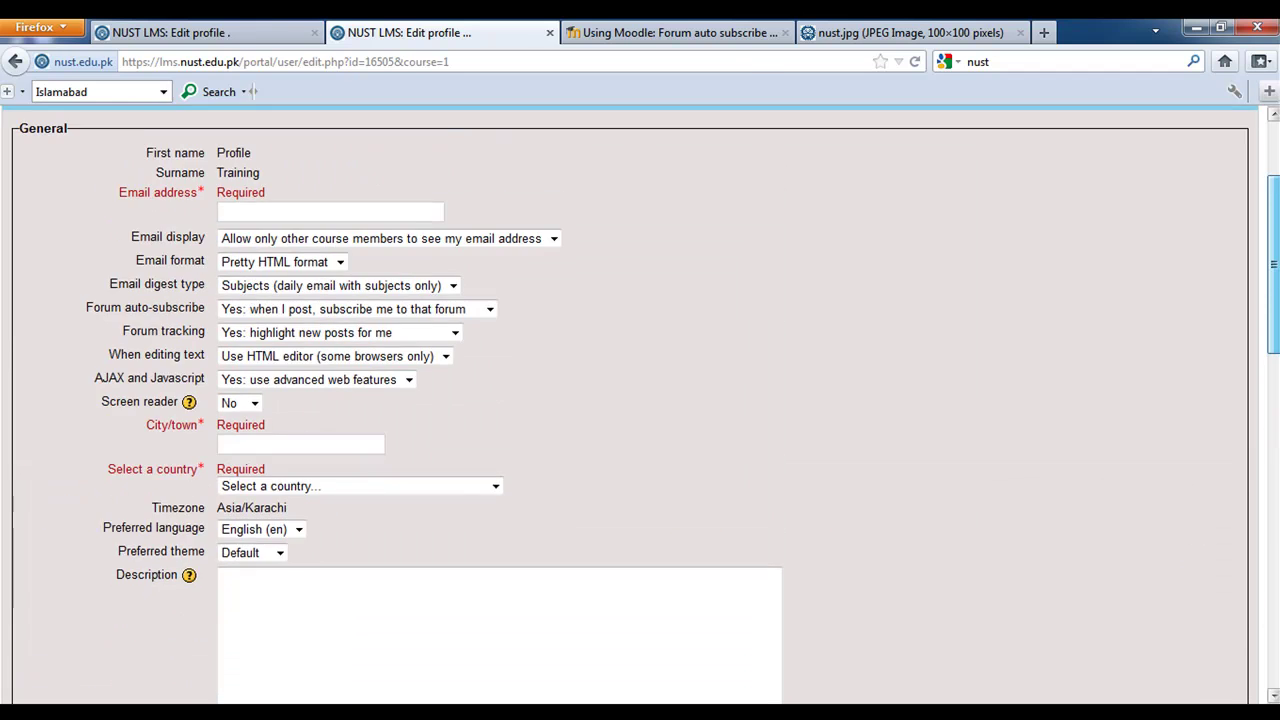
{"action": "scroll", "coordinate": [1240, 296], "scroll_direction": "up", "scroll_amount": 2}
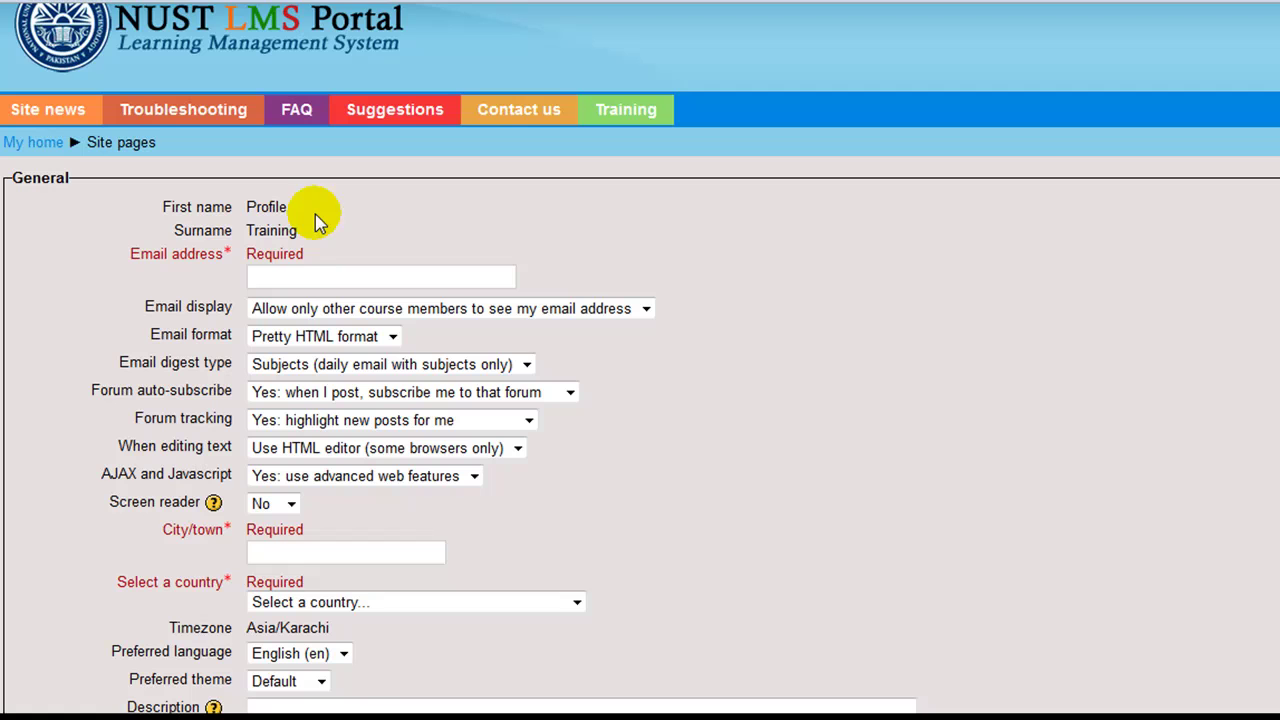
{"action": "left_click", "coordinate": [274, 274]}
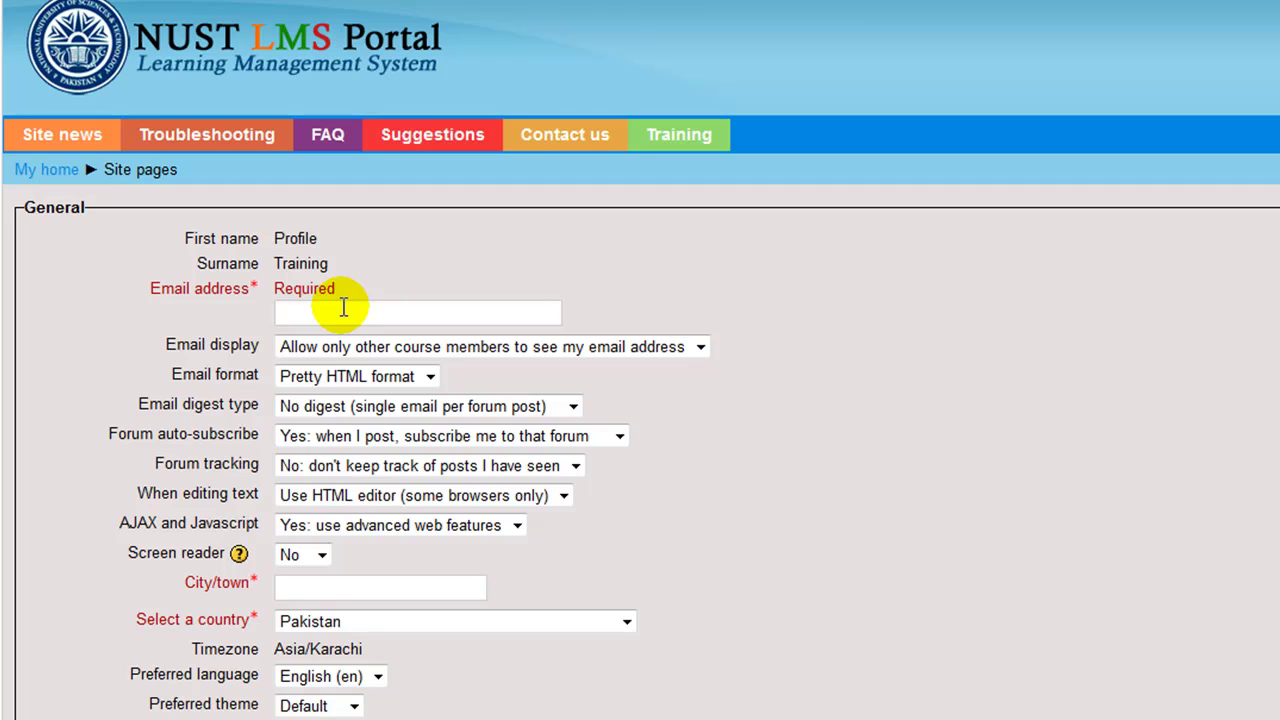
{"action": "left_click", "coordinate": [333, 312]}
{"action": "key", "text": "ctrl+v"}
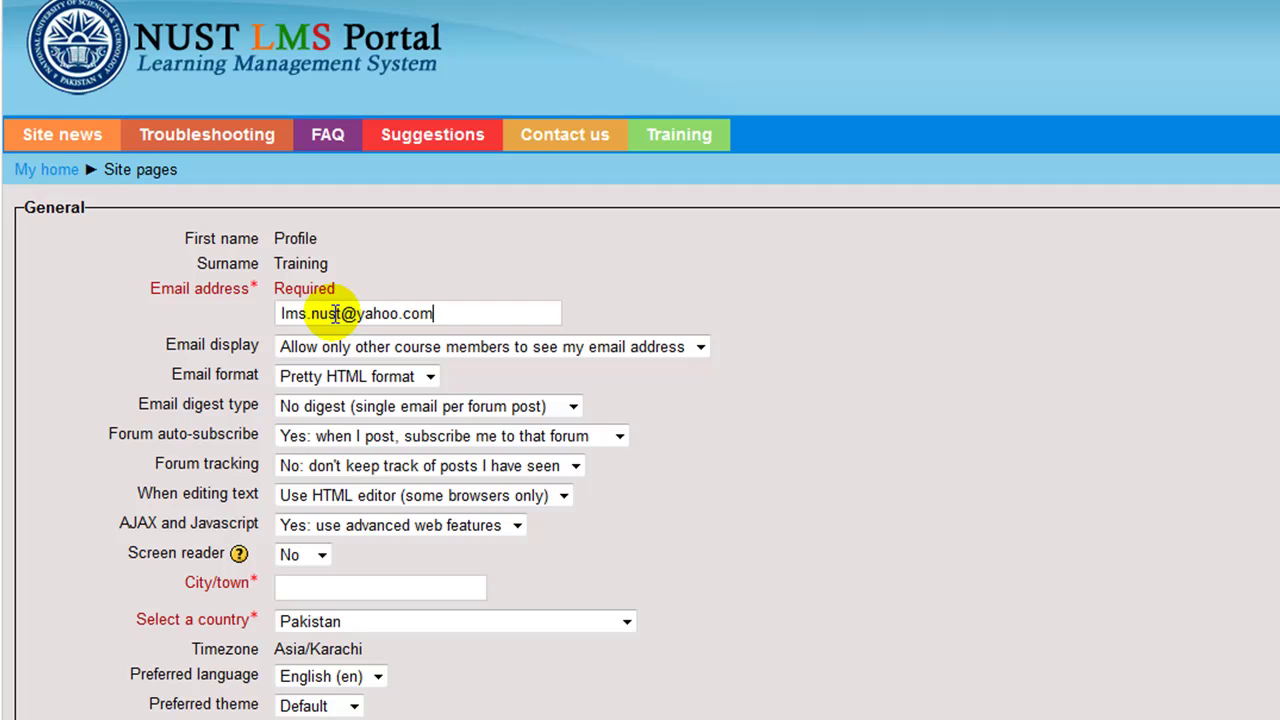
Set Email display to "Allow only other course members to see my email address"
{"action": "left_click", "coordinate": [449, 348]}
{"action": "scroll", "coordinate": [452, 340], "scroll_direction": "up", "scroll_amount": 2}
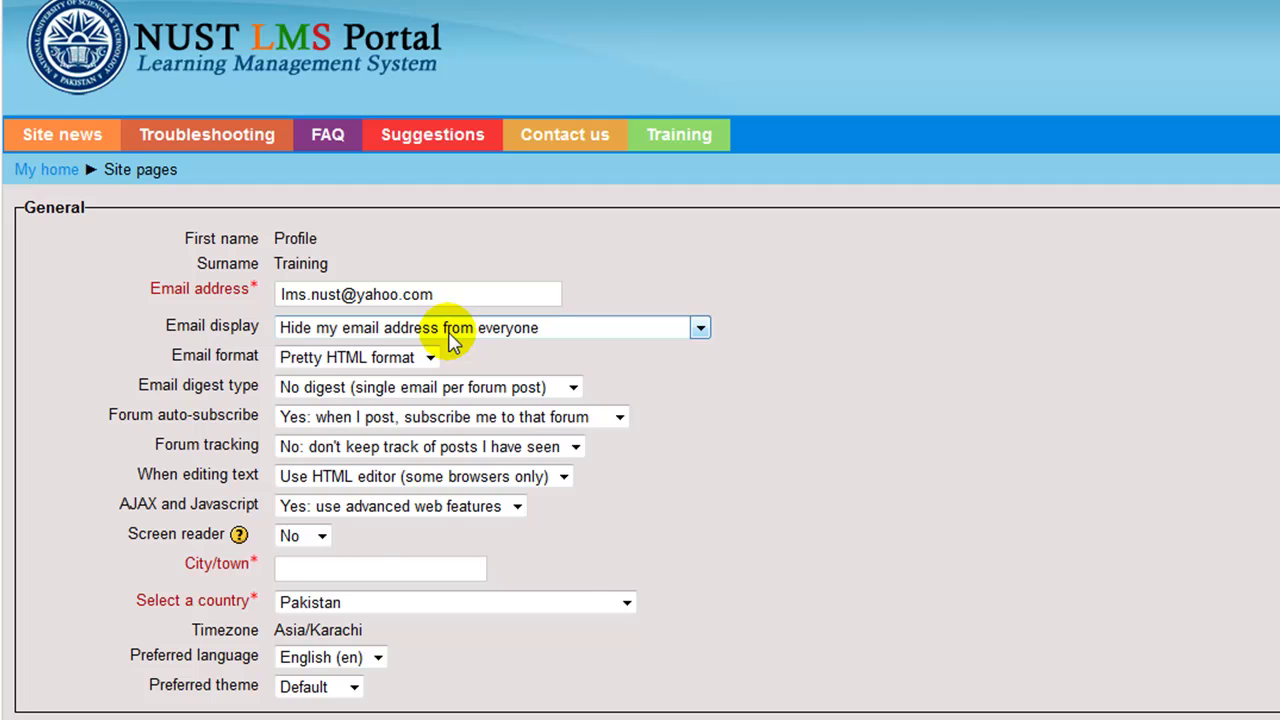
{"action": "left_click", "coordinate": [452, 338]}
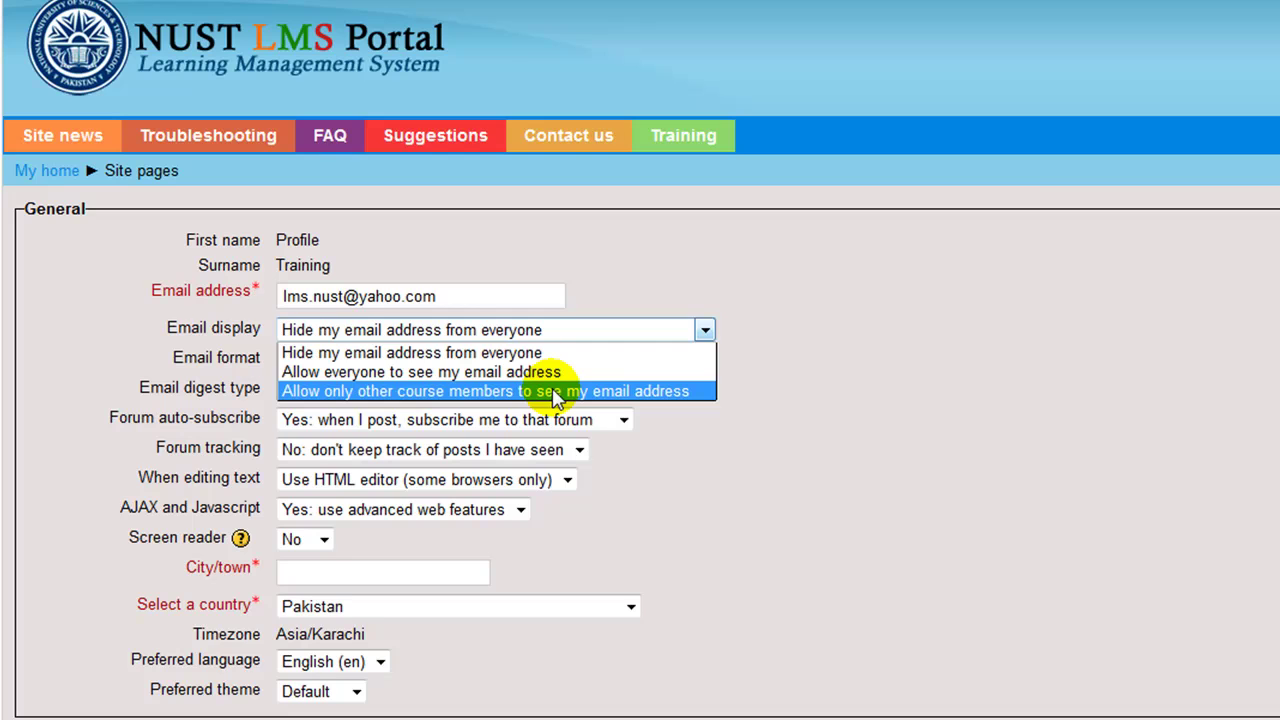
{"action": "left_click", "coordinate": [556, 392]}
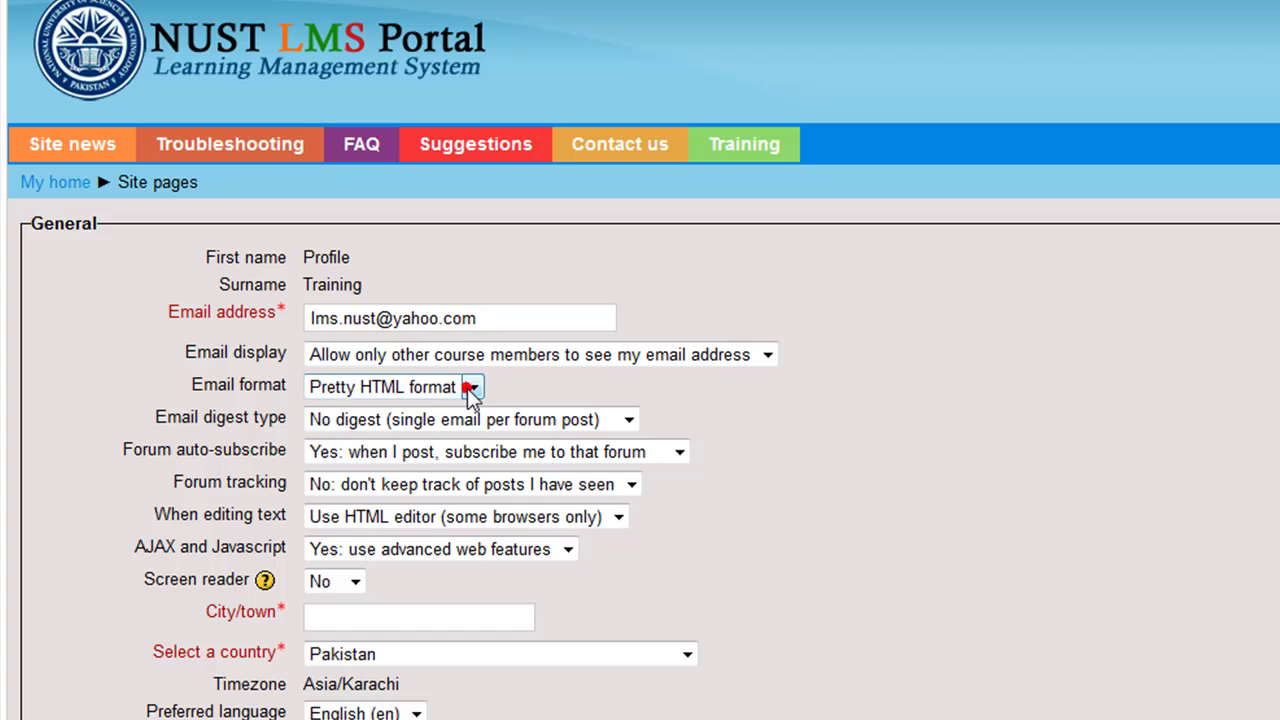
Choose Pretty HTML format as the email format and "Subjects (daily email with subjects only)" as the email digest type
{"action": "left_click", "coordinate": [472, 388]}
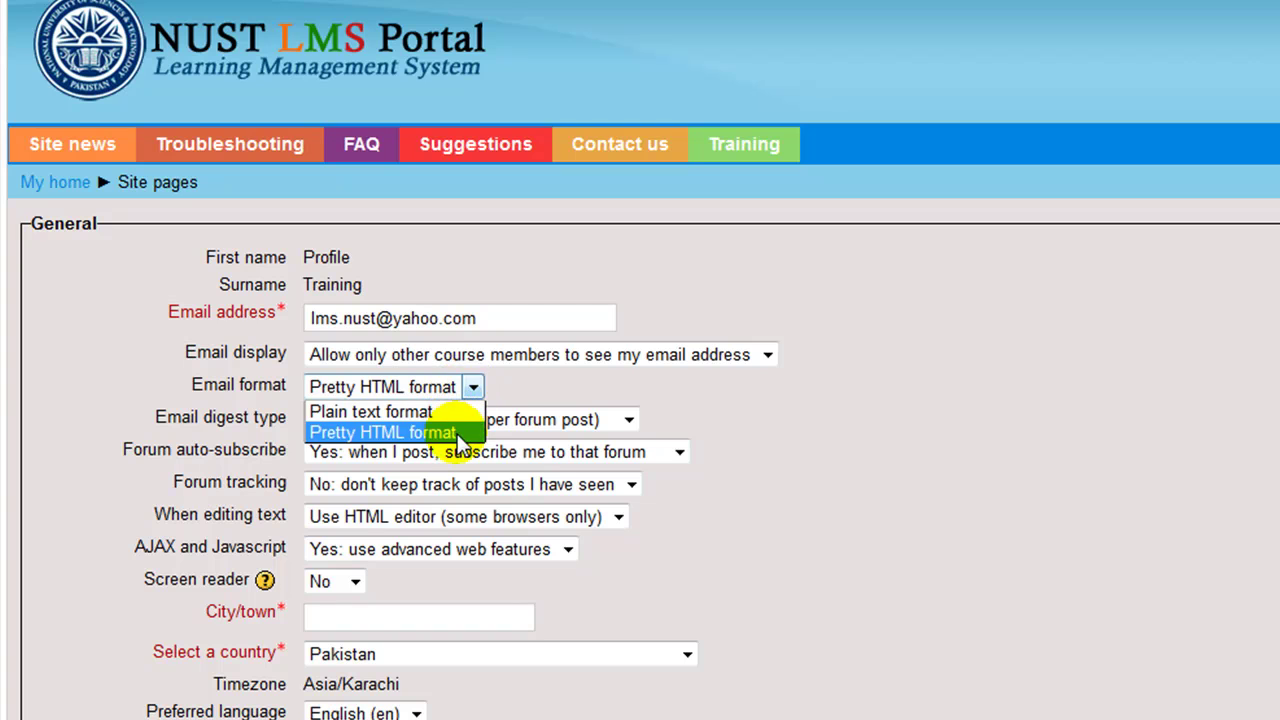
{"action": "left_click", "coordinate": [462, 432]}
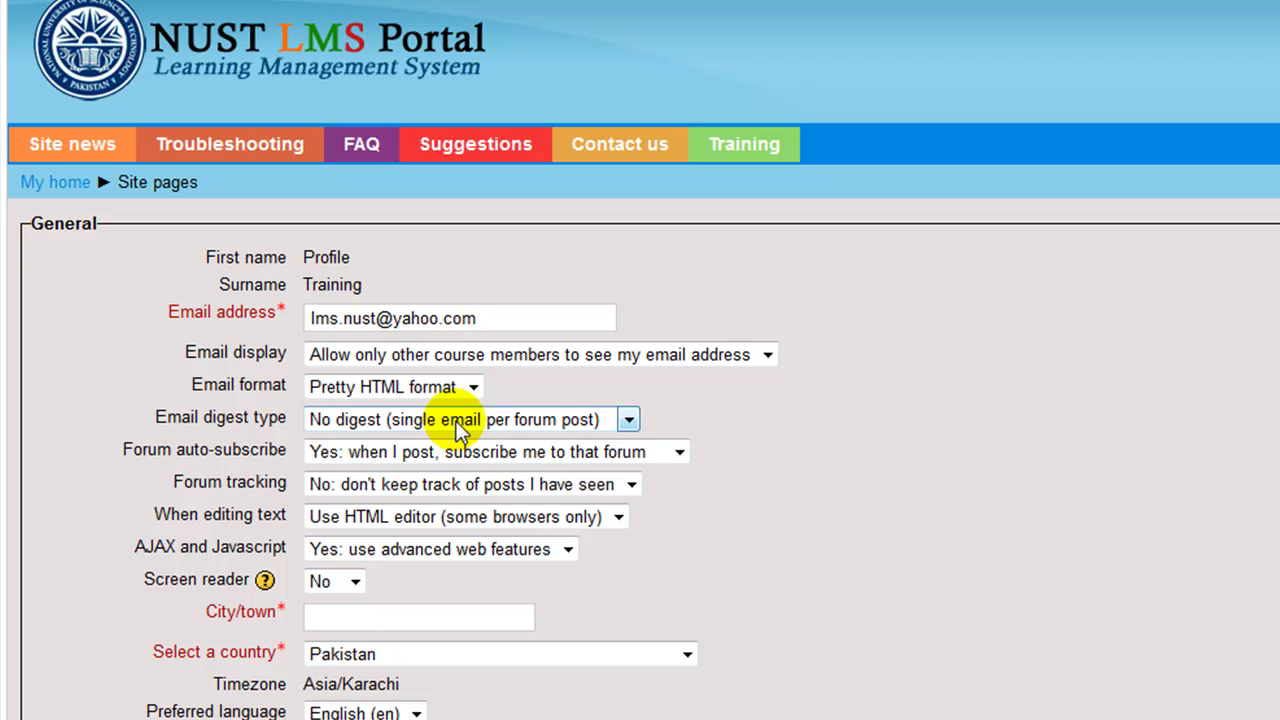
{"action": "left_click", "coordinate": [566, 428]}
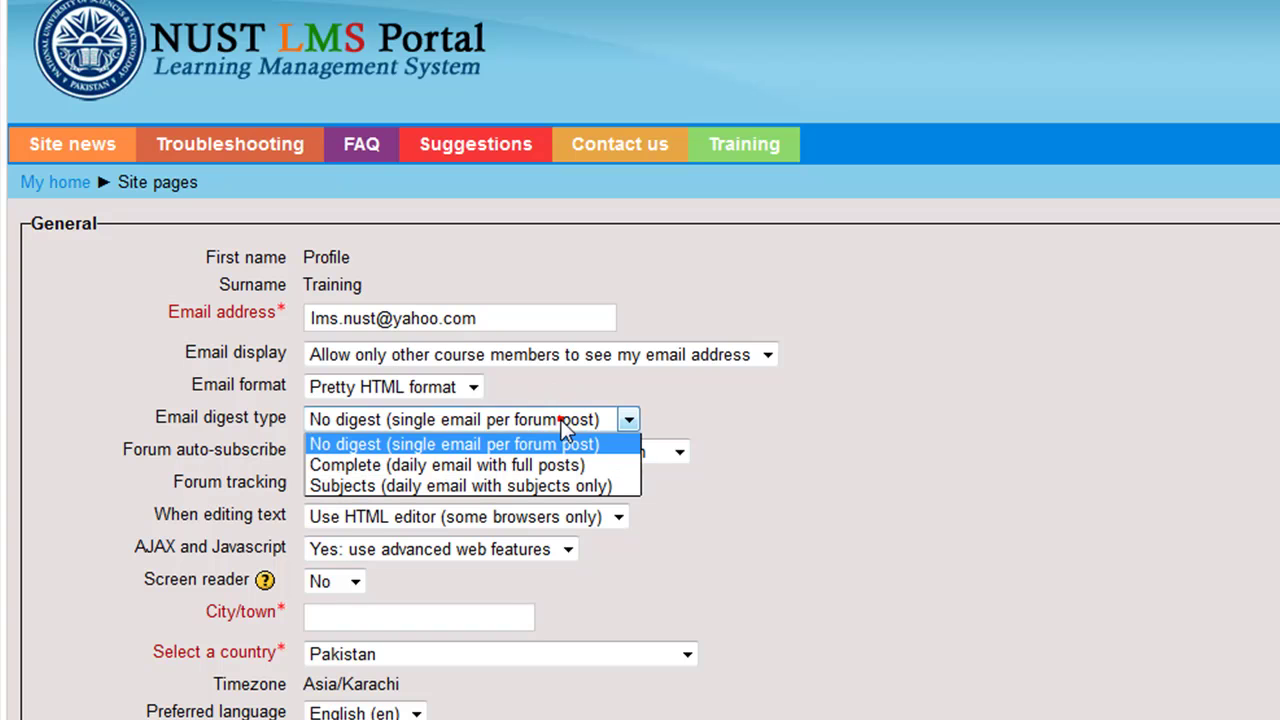
{"action": "left_click", "coordinate": [578, 487]}
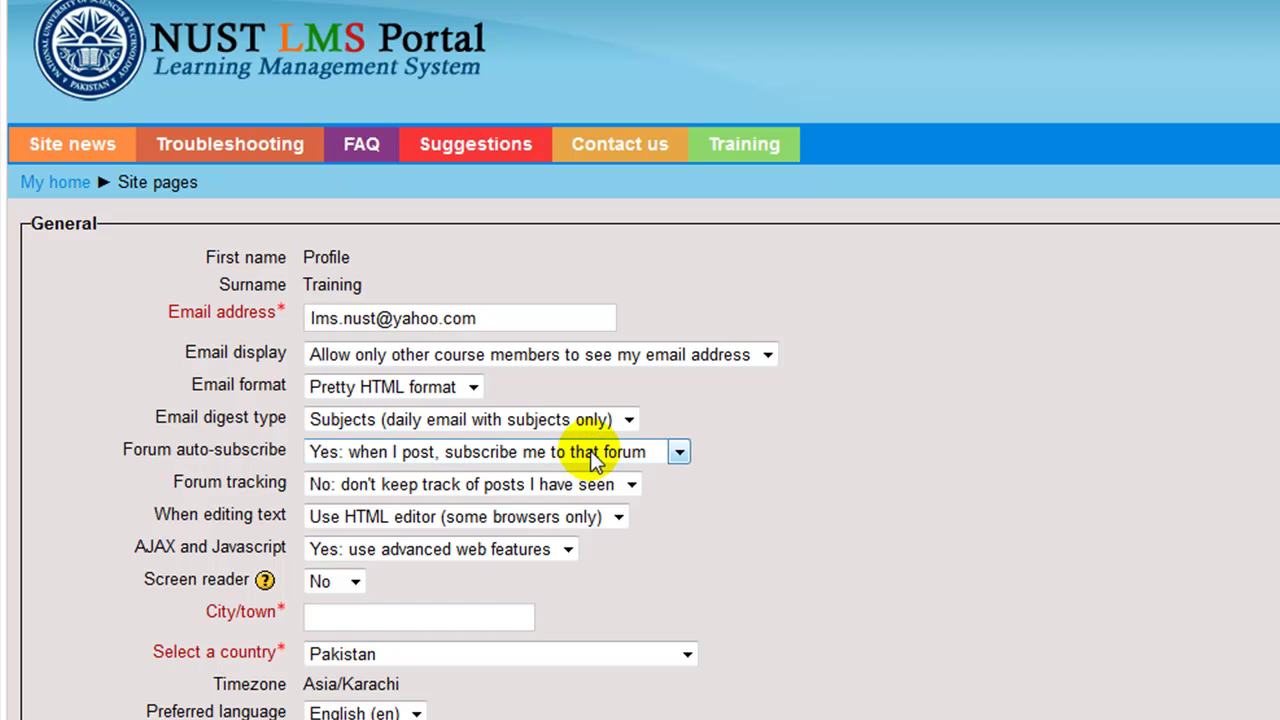
Set Forum auto-subscribe to "No: don't automatically subscribe me to forums" and Forum tracking to "Yes: highlight new posts for me"
{"action": "left_click", "coordinate": [596, 462]}
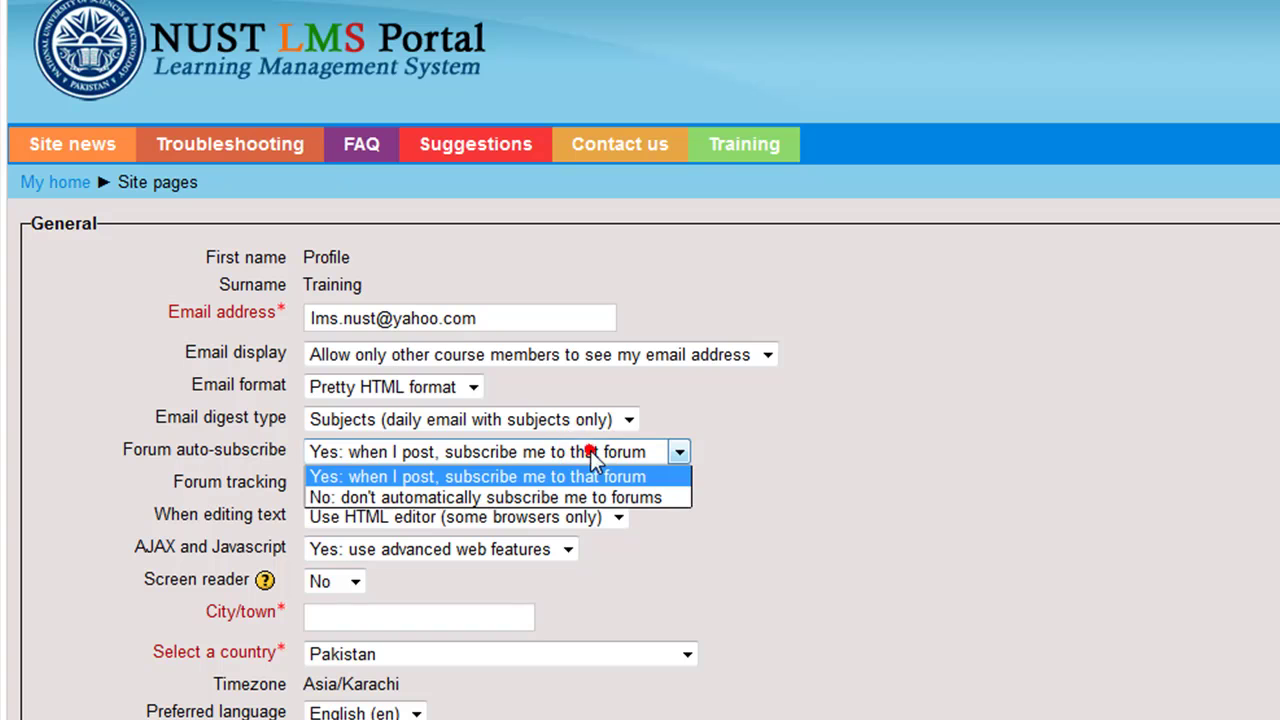
{"action": "left_click", "coordinate": [652, 497]}
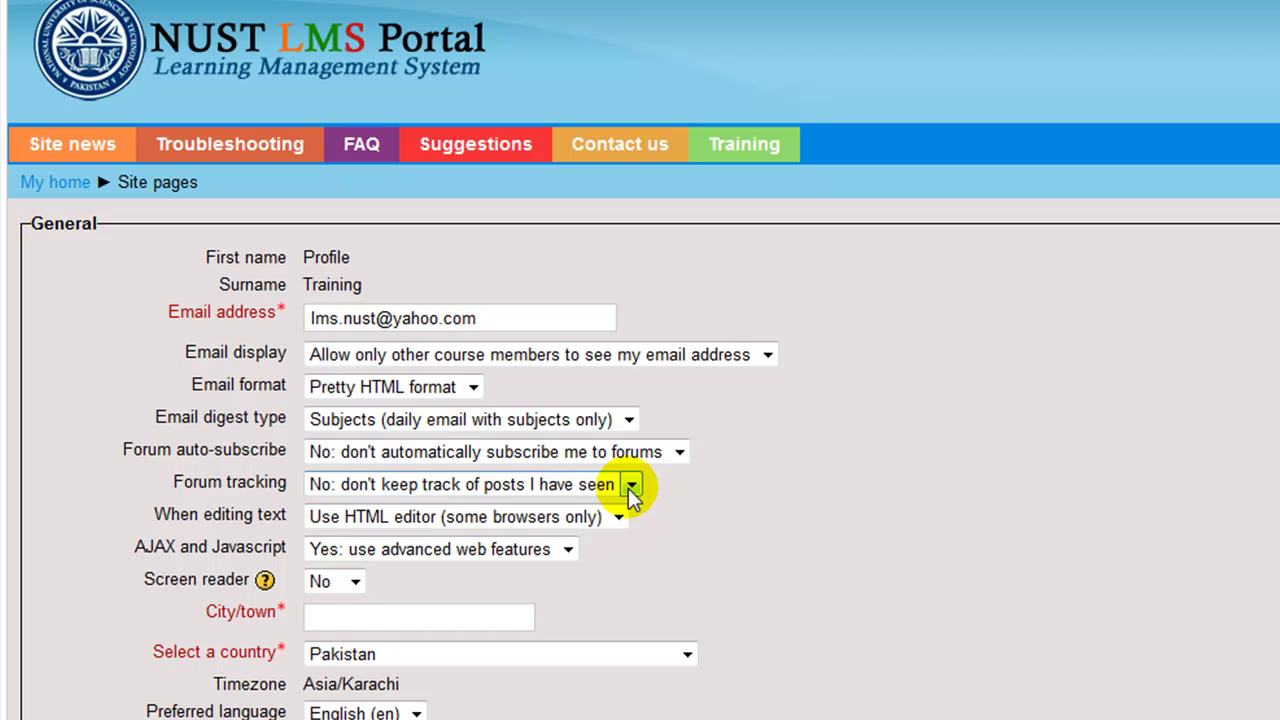
{"action": "left_click", "coordinate": [632, 488]}
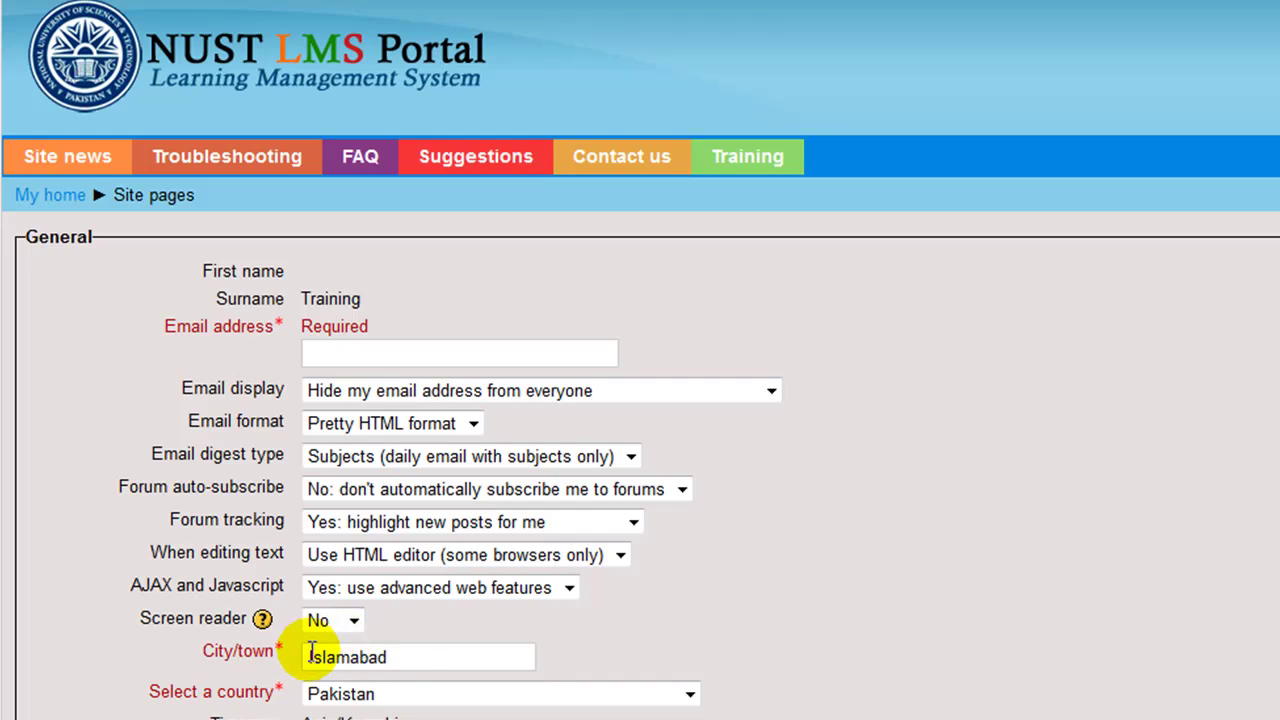
Choose Pakistan as the profile's country and Default as the preferred theme
{"action": "double_click", "coordinate": [403, 651]}
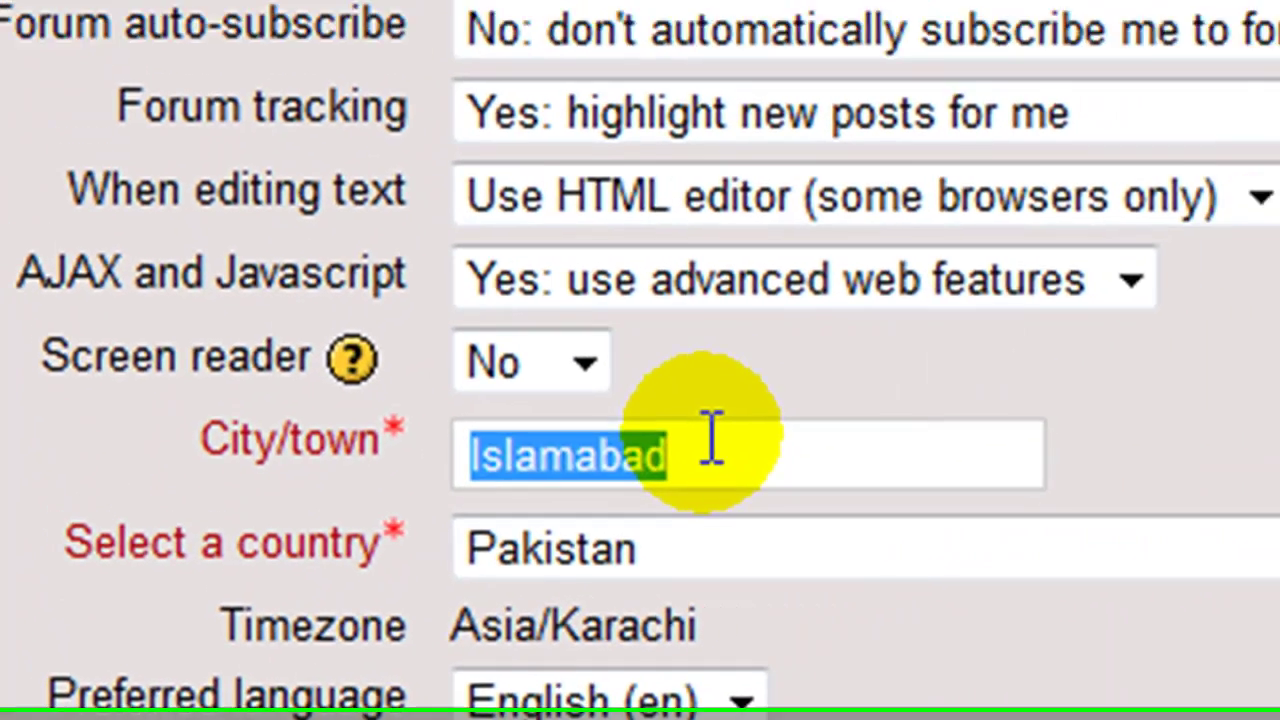
{"action": "left_click", "coordinate": [755, 422]}
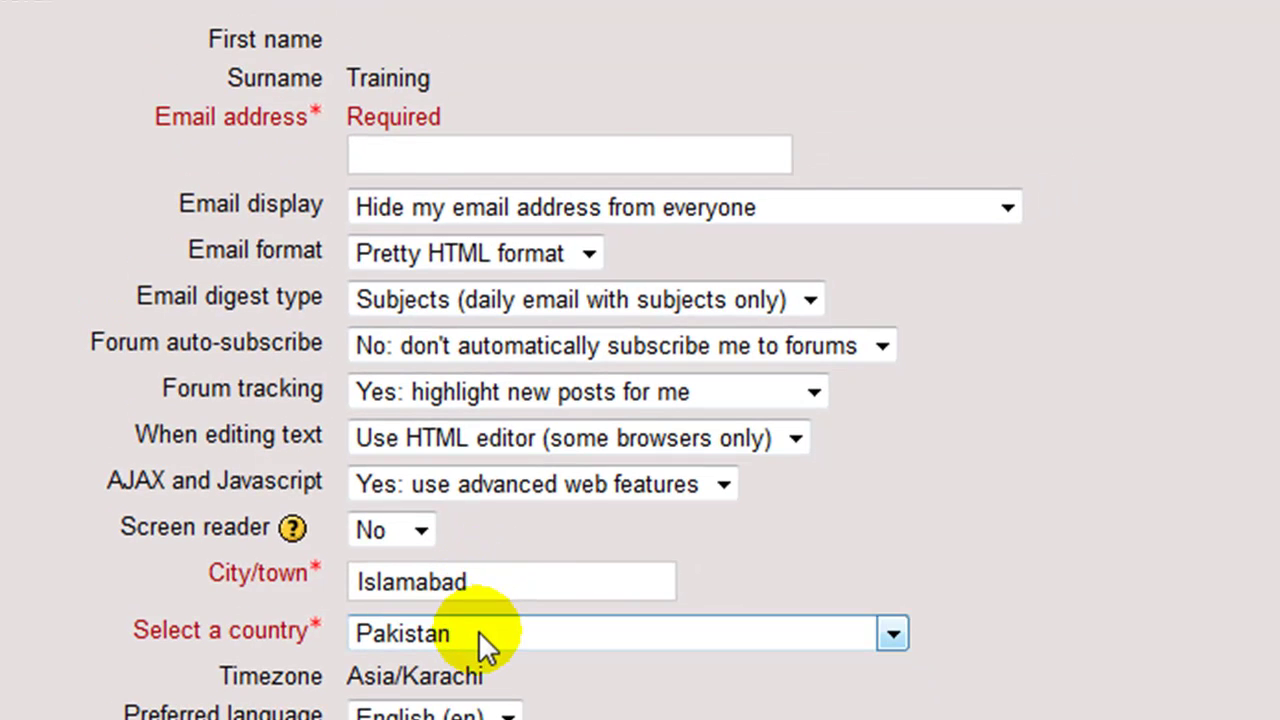
{"action": "left_click", "coordinate": [478, 630]}
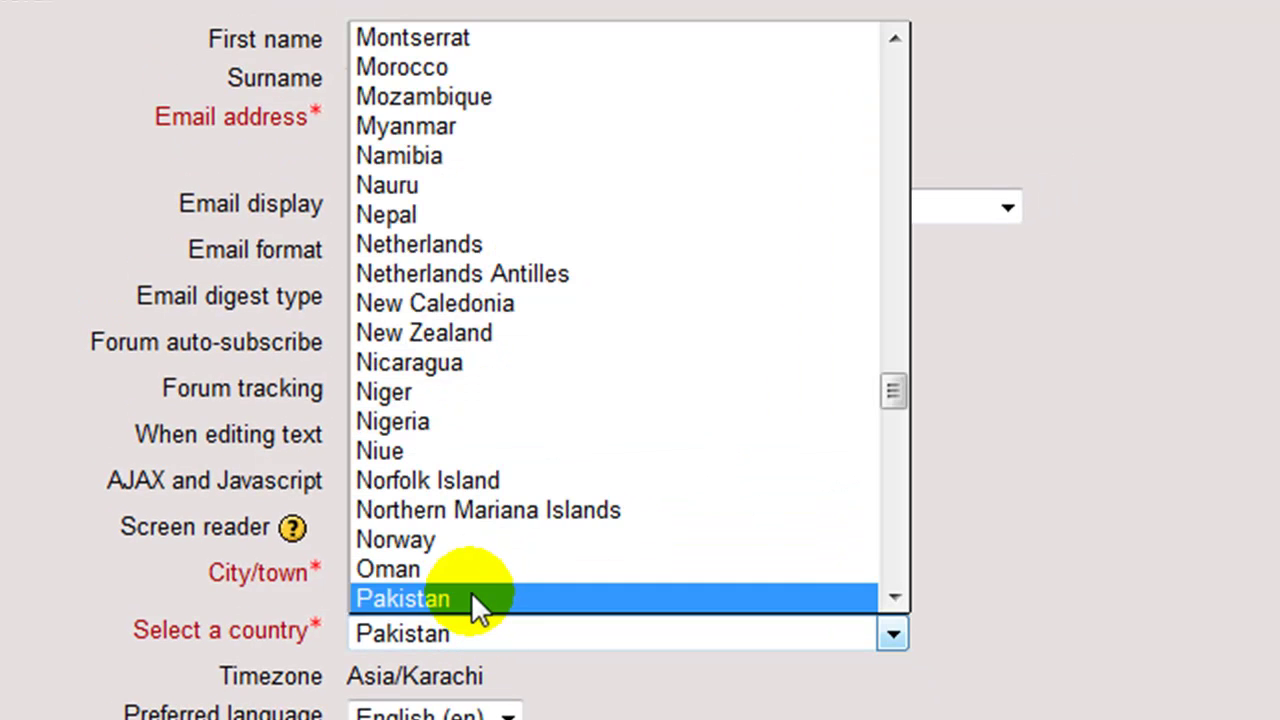
{"action": "left_click", "coordinate": [471, 598]}
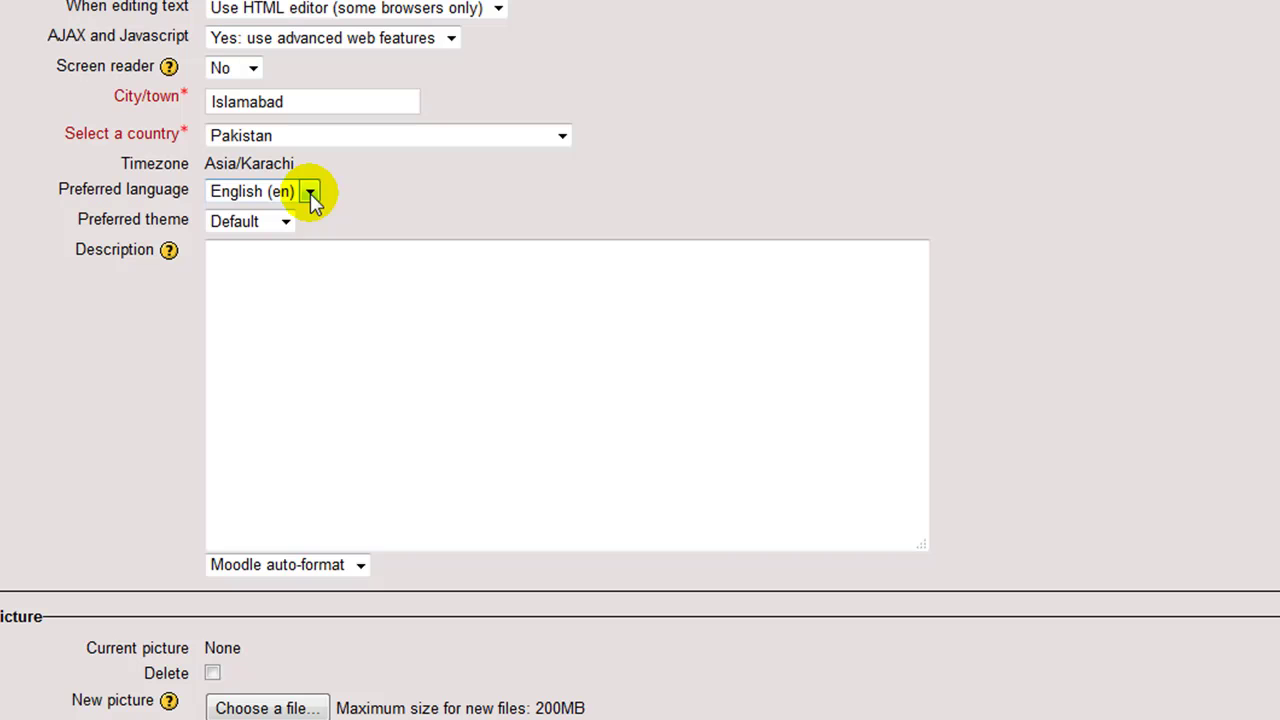
{"action": "left_click", "coordinate": [286, 222]}
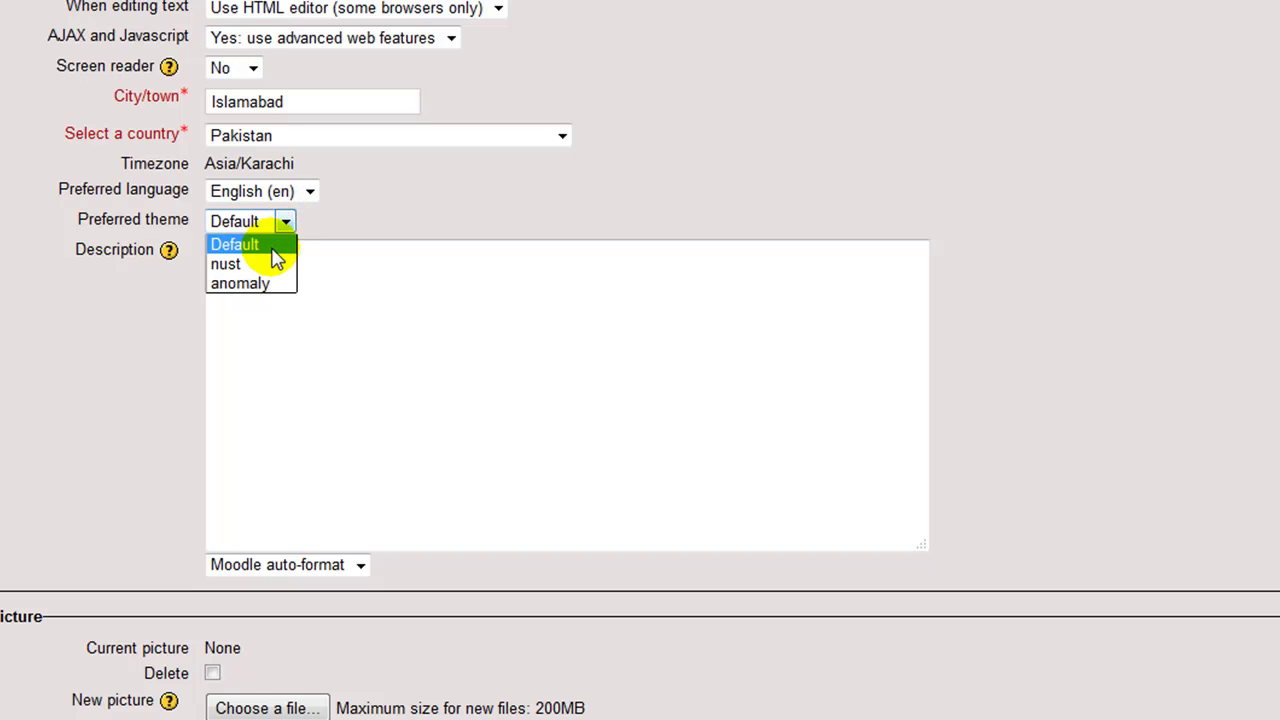
{"action": "left_click", "coordinate": [270, 246]}
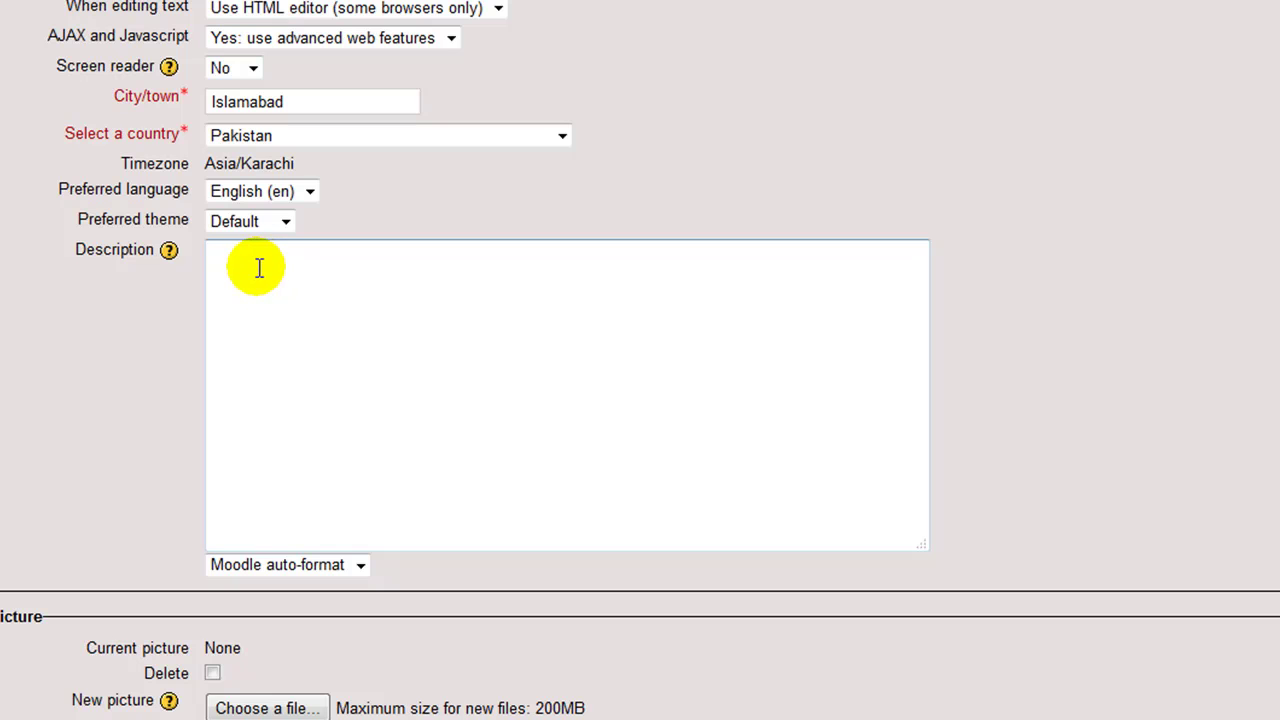
Upload the nust JPEG image from the Desktop as the new user picture, with the Author field cleared and All rights reserved kept
{"action": "left_click", "coordinate": [258, 268]}
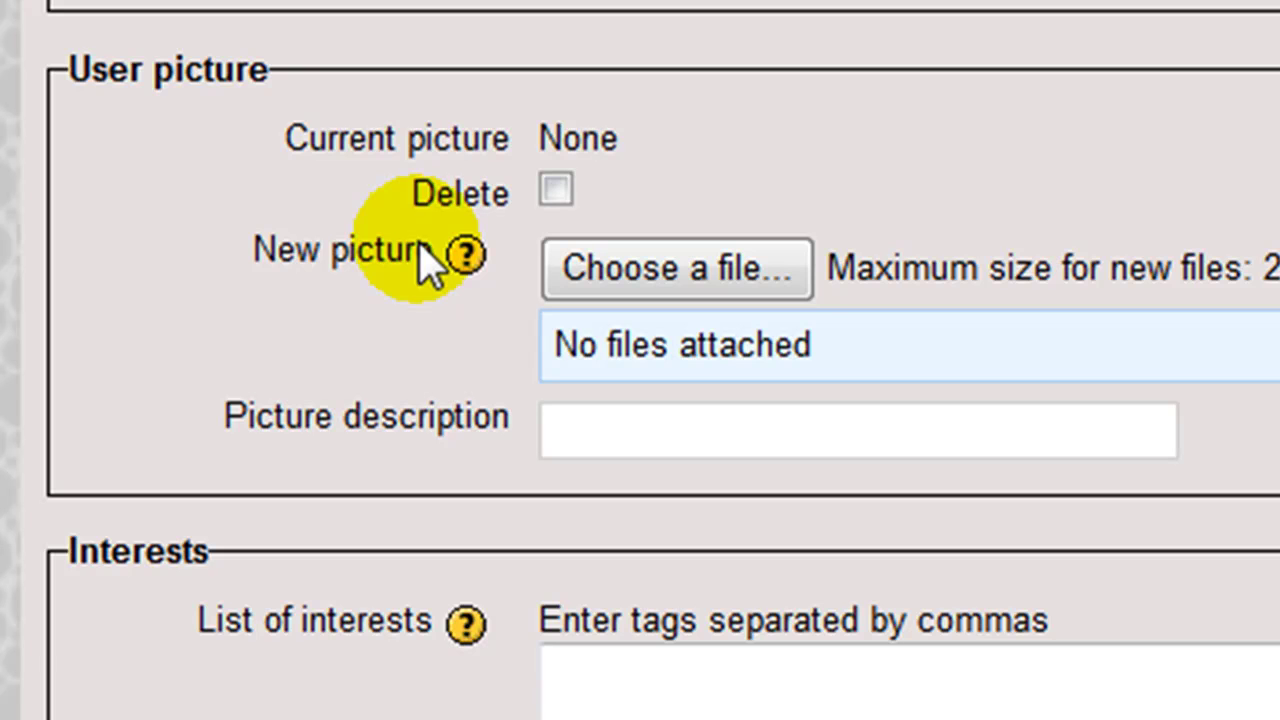
{"action": "left_click", "coordinate": [636, 268]}
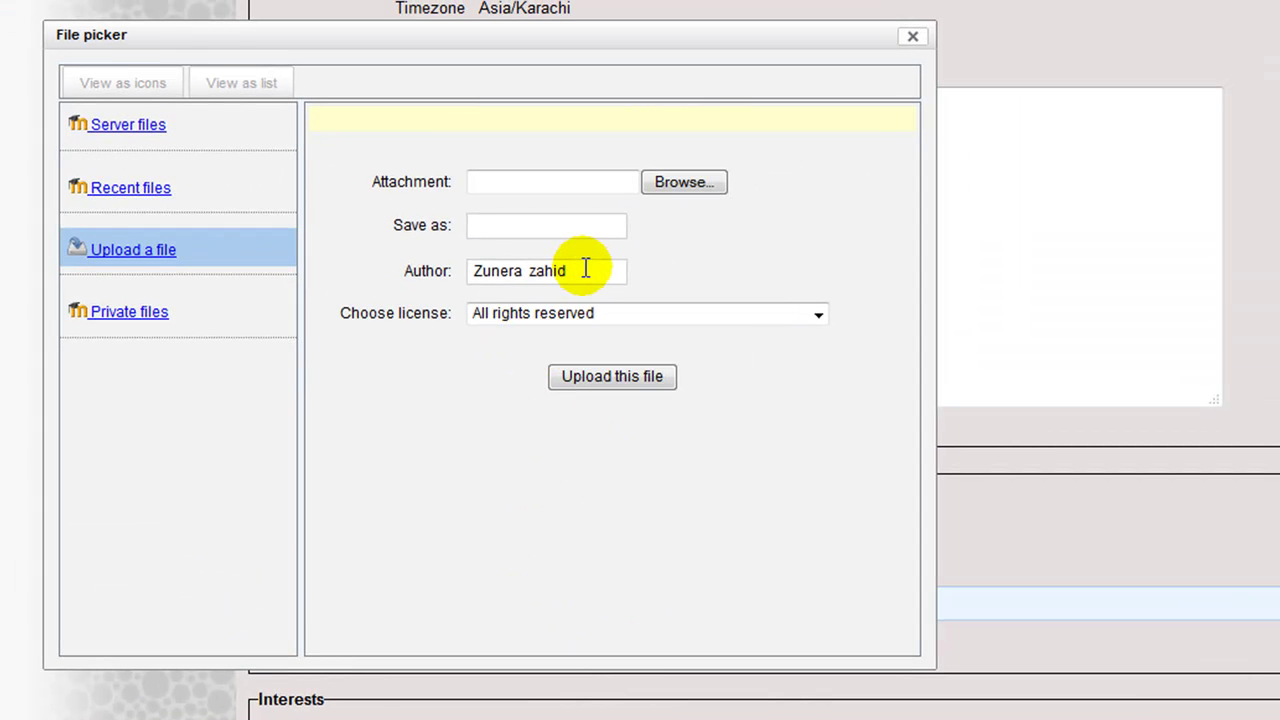
{"action": "triple_click", "coordinate": [586, 269]}
{"action": "key", "text": "BackSpace"}
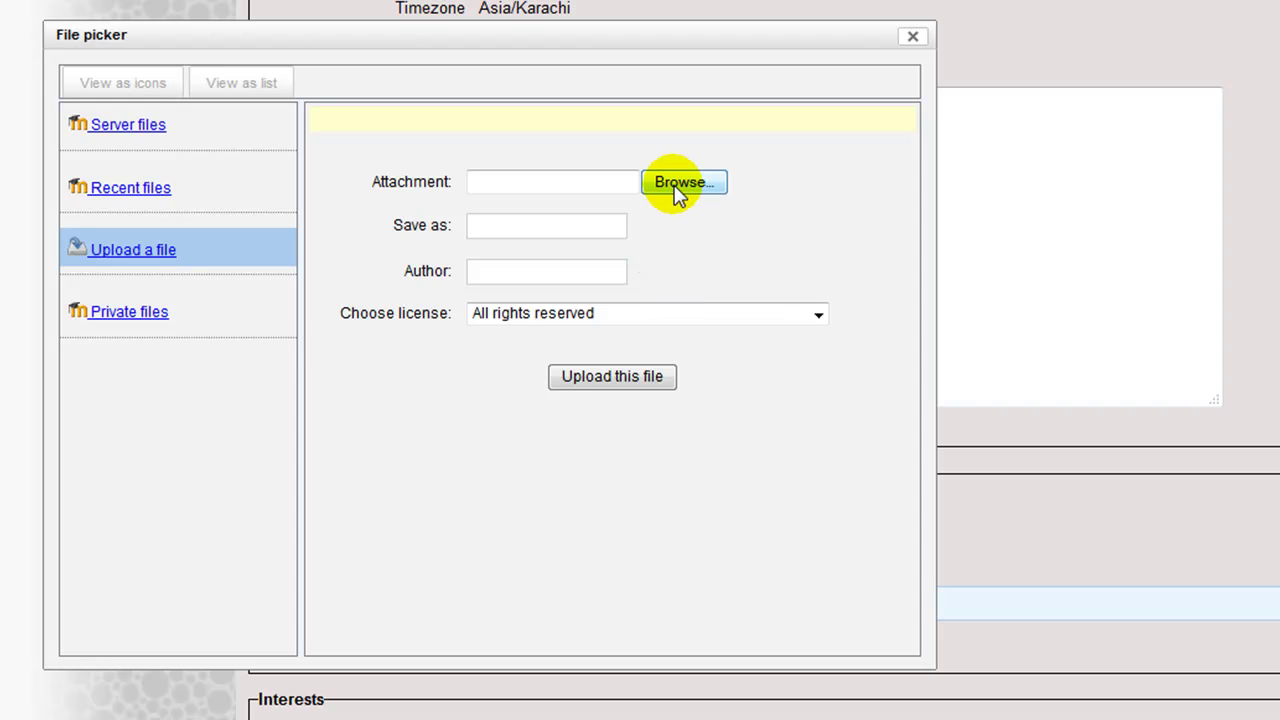
{"action": "left_click", "coordinate": [680, 182]}
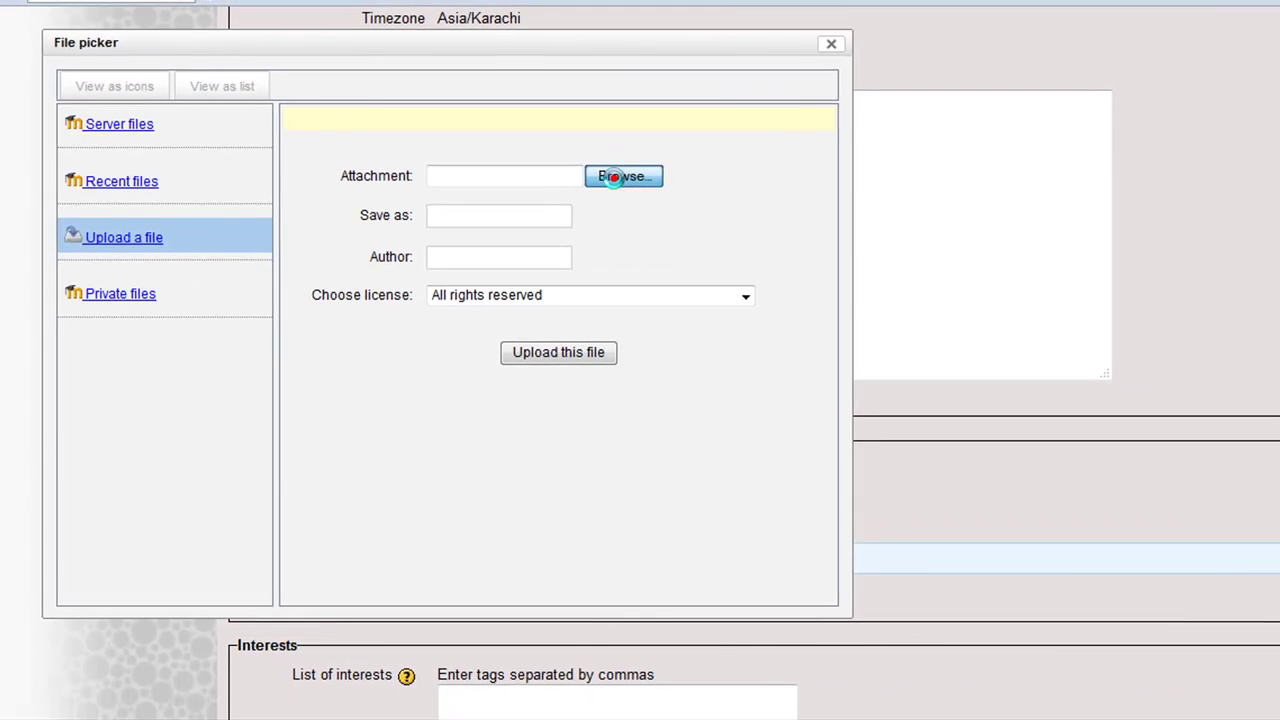
{"action": "left_click_drag", "start_coordinate": [397, 178], "coordinate": [400, 277]}
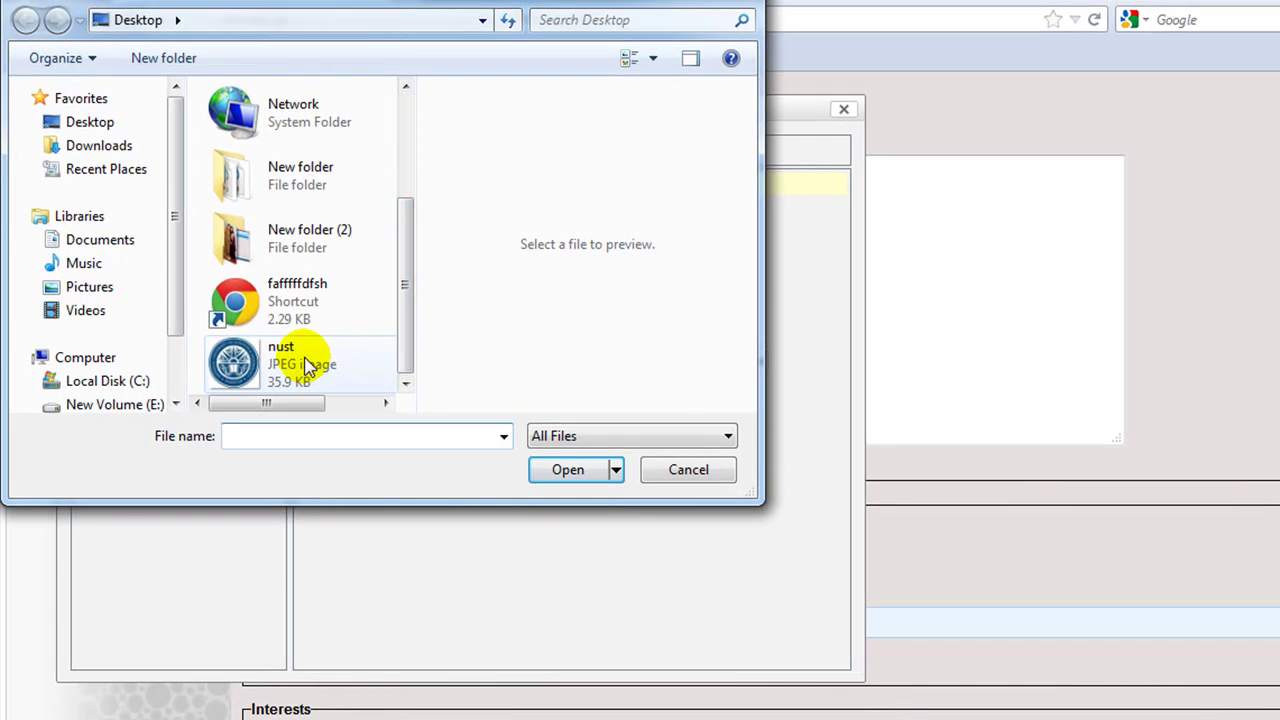
{"action": "double_click", "coordinate": [305, 365]}
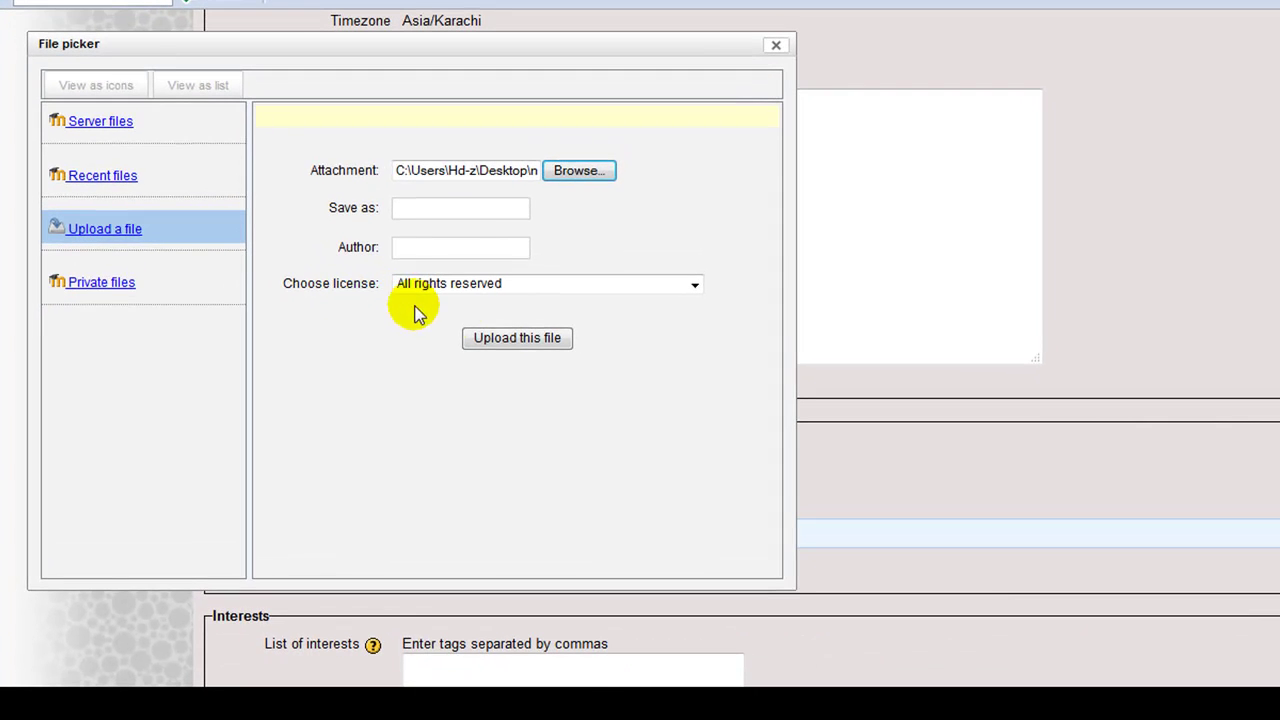
{"action": "left_click", "coordinate": [494, 340]}
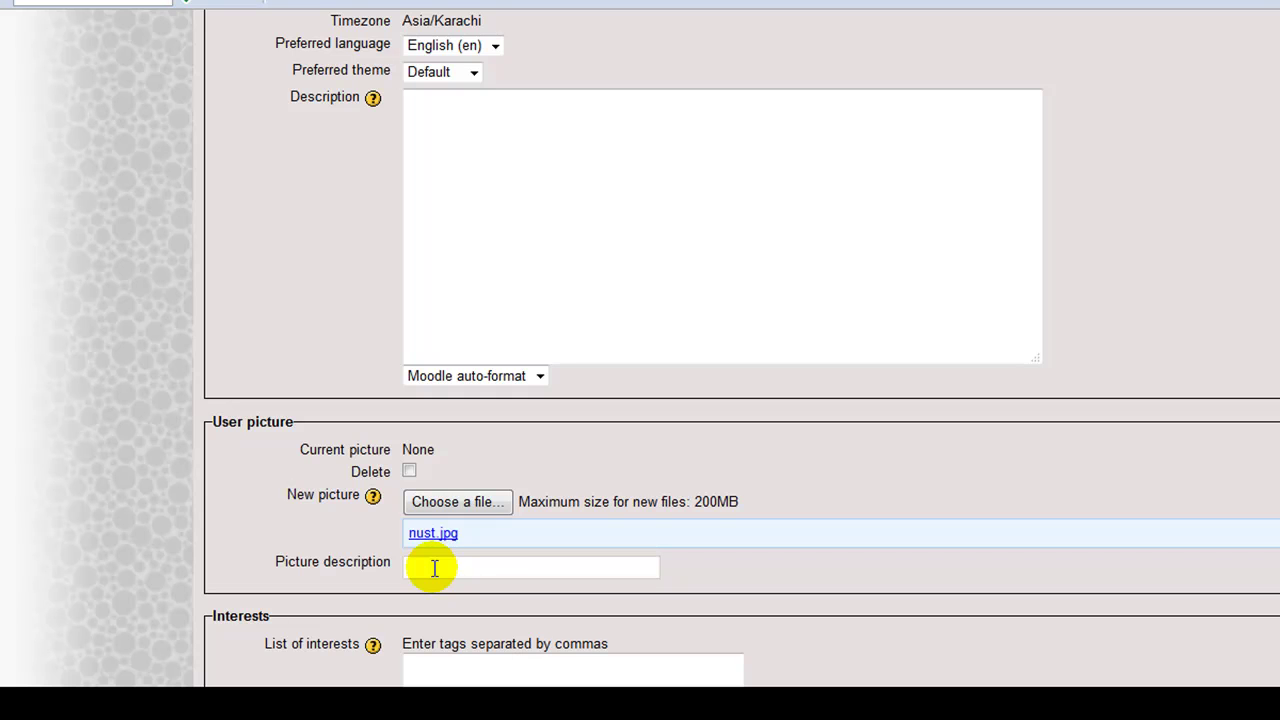
{"action": "left_click", "coordinate": [434, 568]}
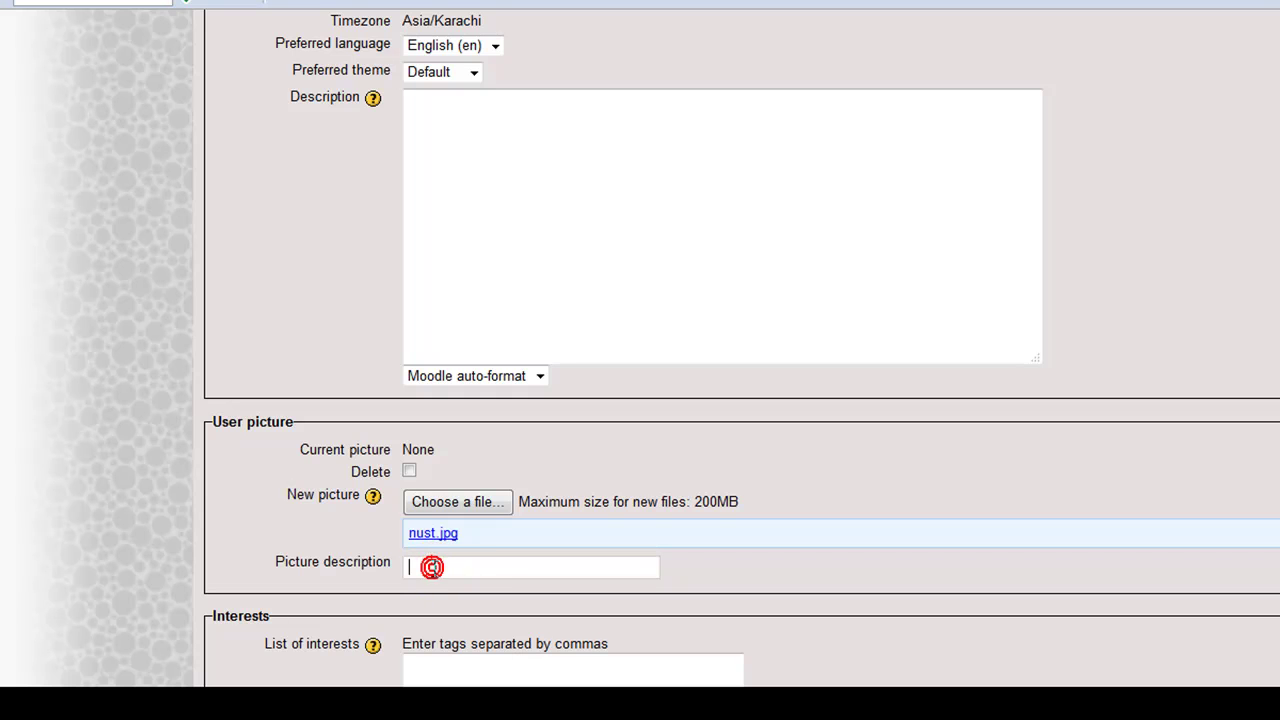
{"action": "left_click", "coordinate": [409, 472]}
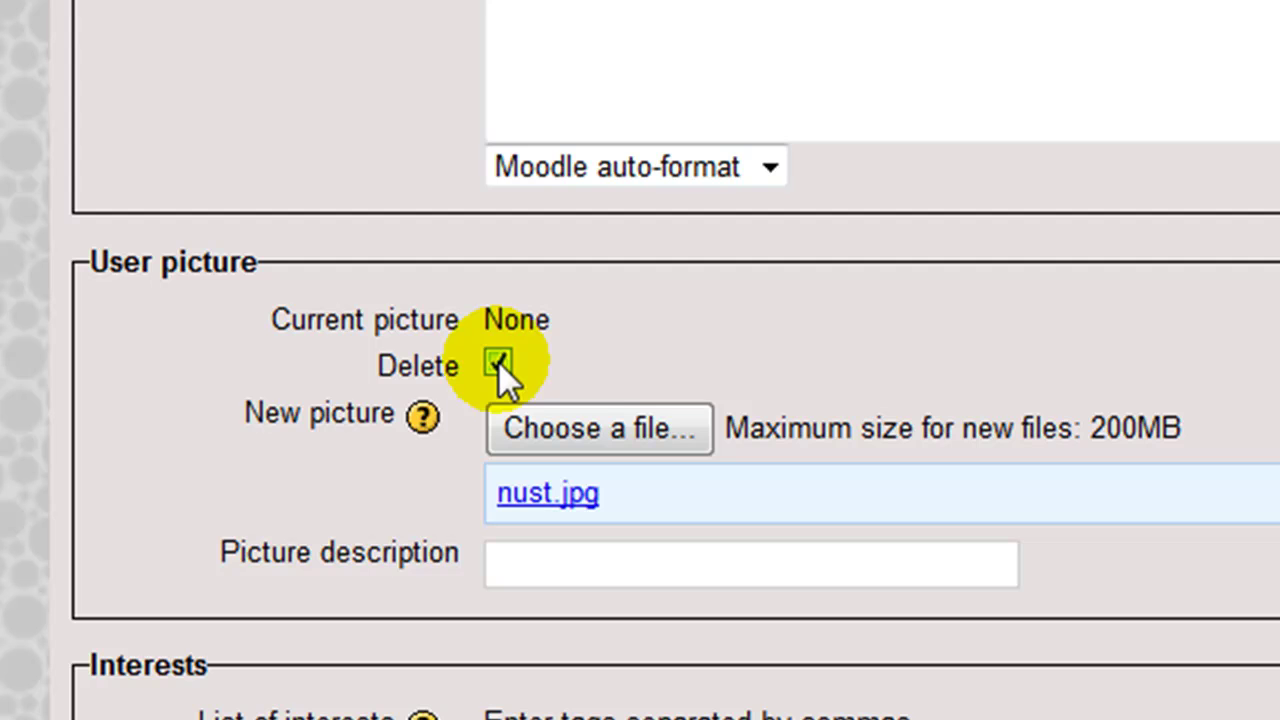
{"action": "left_click", "coordinate": [499, 363]}
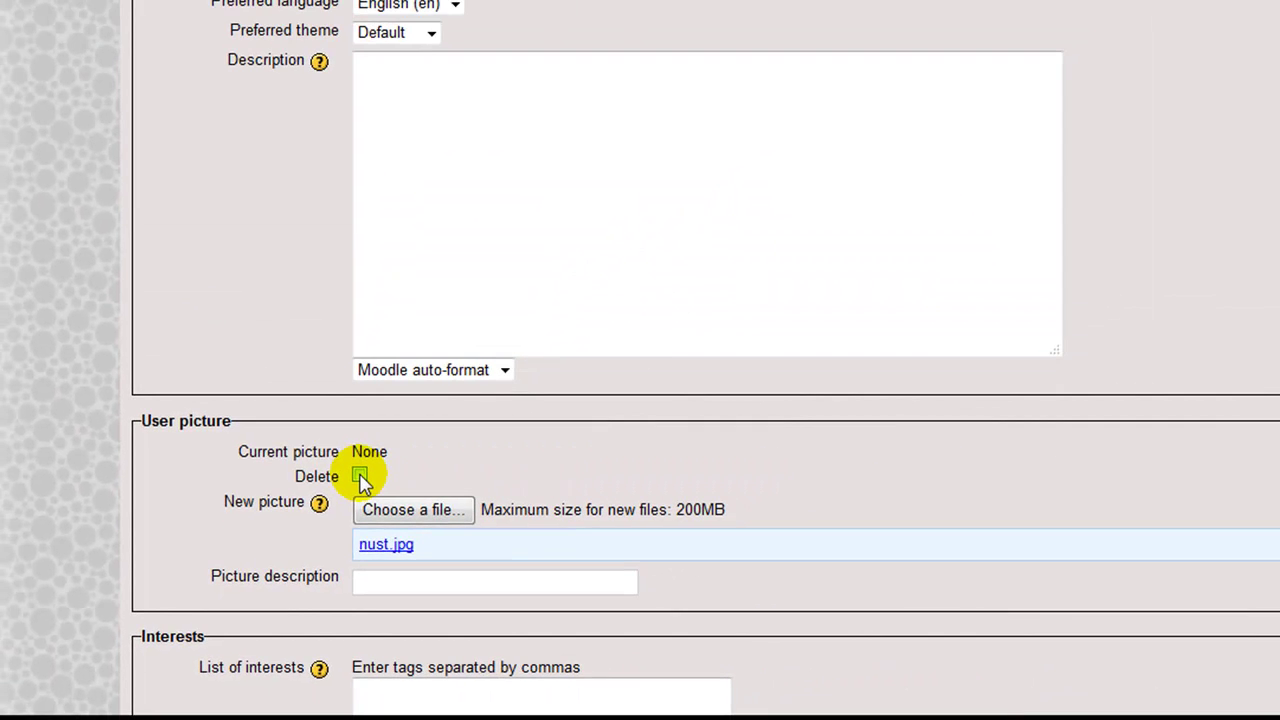
Enter "sports,movies" as the profile's list of interests
{"action": "scroll", "coordinate": [330, 500], "scroll_direction": "down", "scroll_amount": 3}
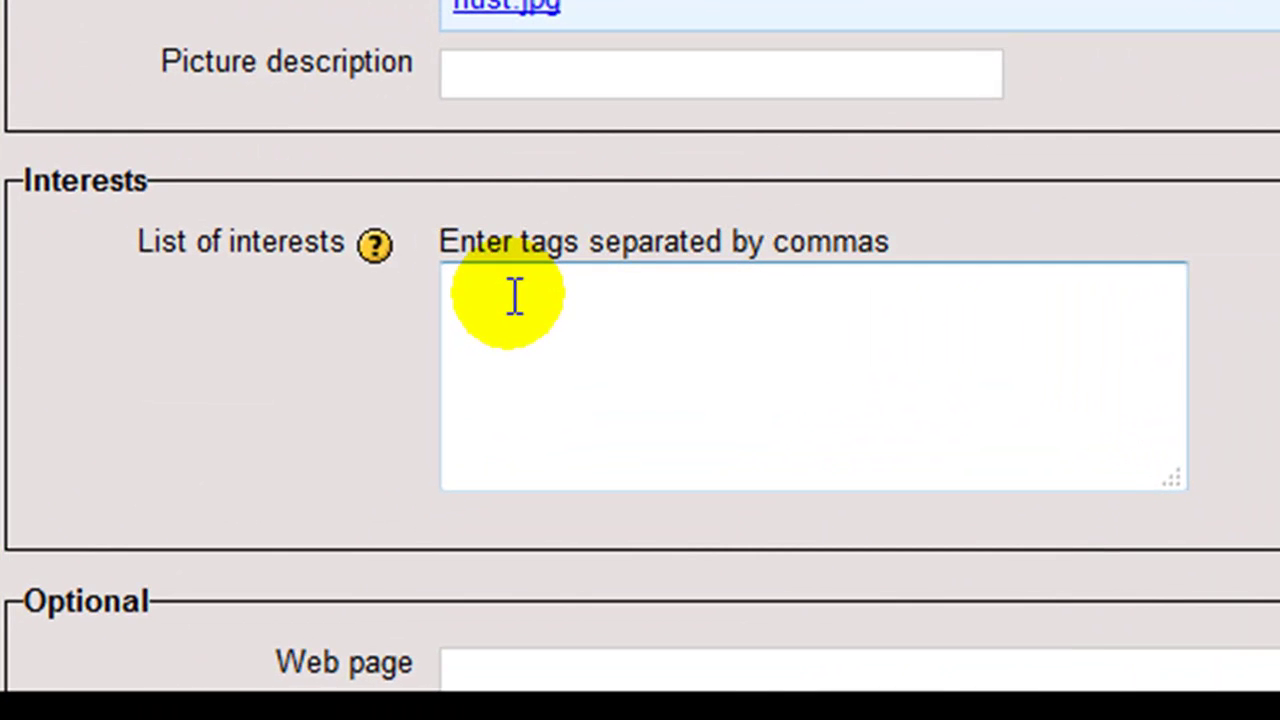
{"action": "type", "text": "sports,m"}
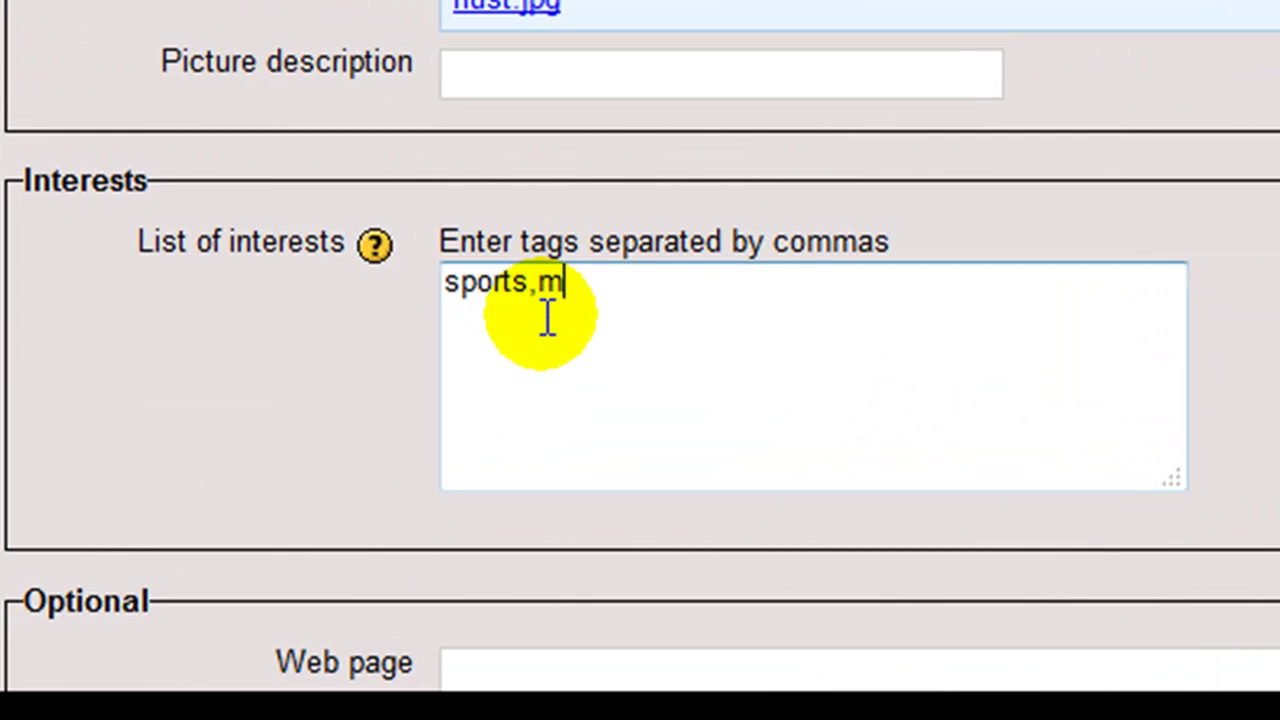
{"action": "type", "text": "ovie"}
{"action": "left_click", "coordinate": [384, 334]}
Leave the optional contact fields blank and save the profile update
{"action": "scroll", "coordinate": [384, 334], "scroll_direction": "down", "scroll_amount": 1}
{"action": "scroll", "coordinate": [384, 334], "scroll_direction": "down", "scroll_amount": 4}
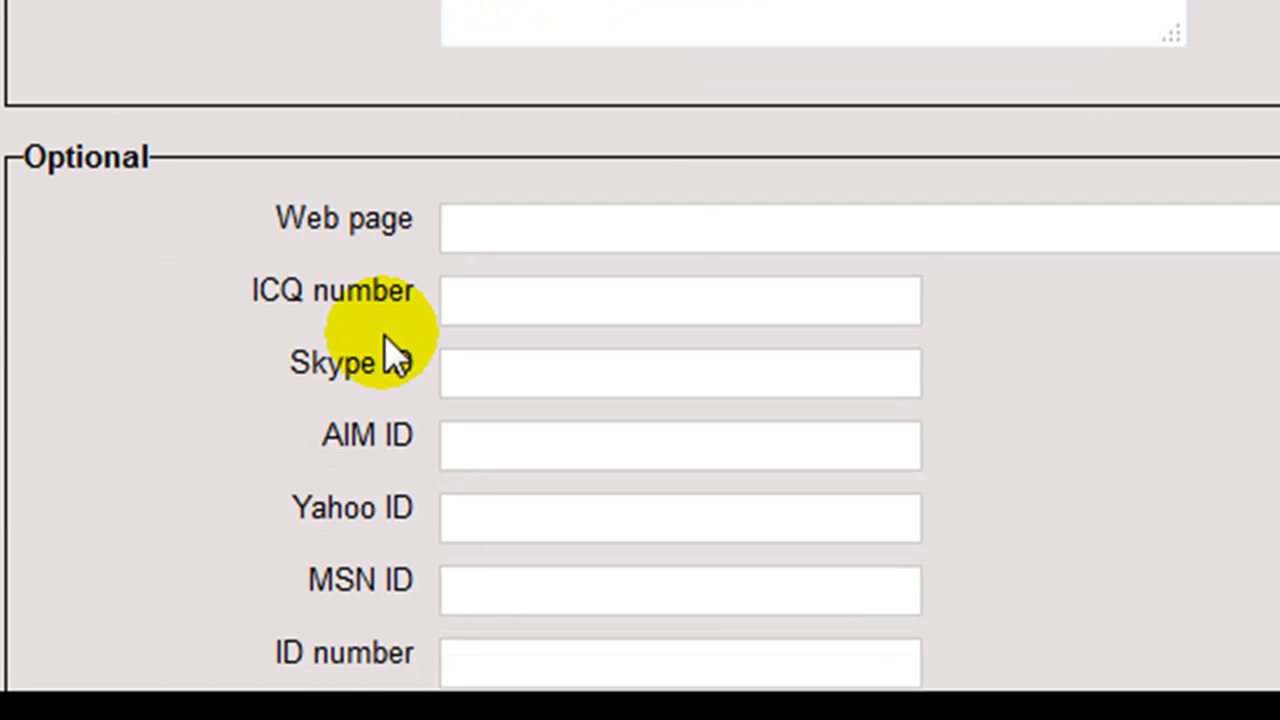
{"action": "scroll", "coordinate": [386, 340], "scroll_direction": "down", "scroll_amount": 2}
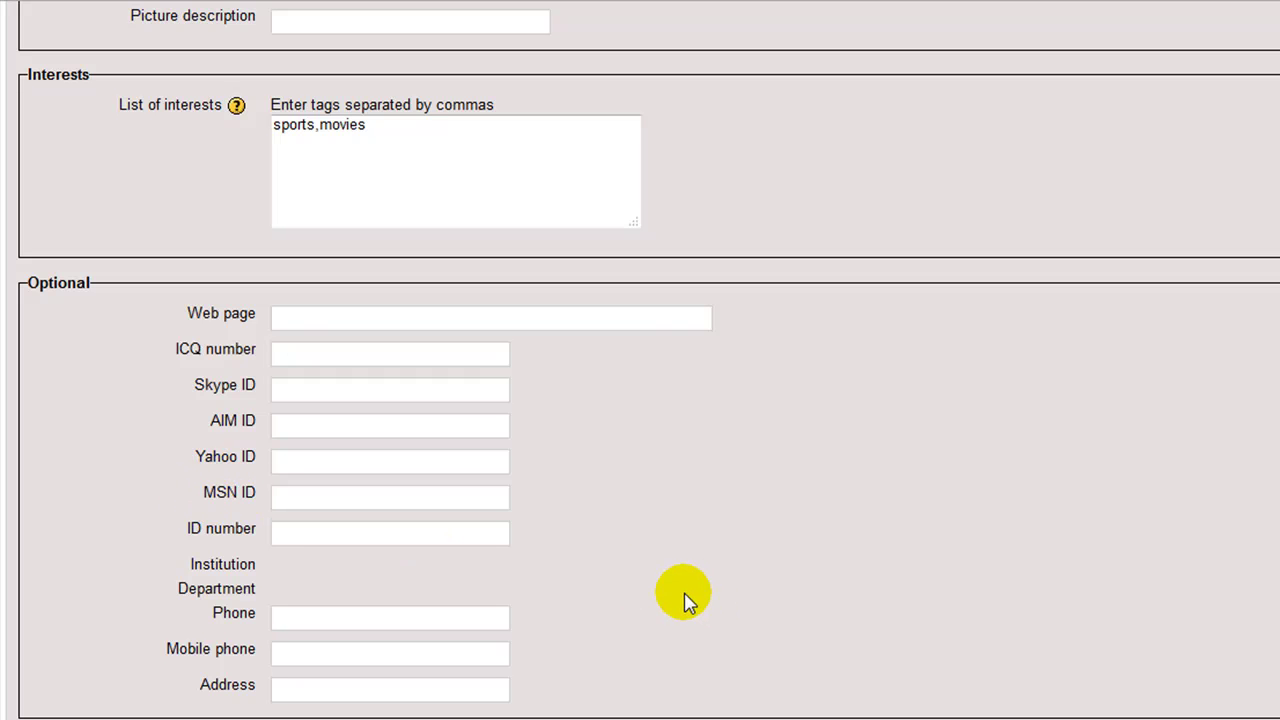
{"action": "scroll", "coordinate": [686, 600], "scroll_direction": "down", "scroll_amount": 3}
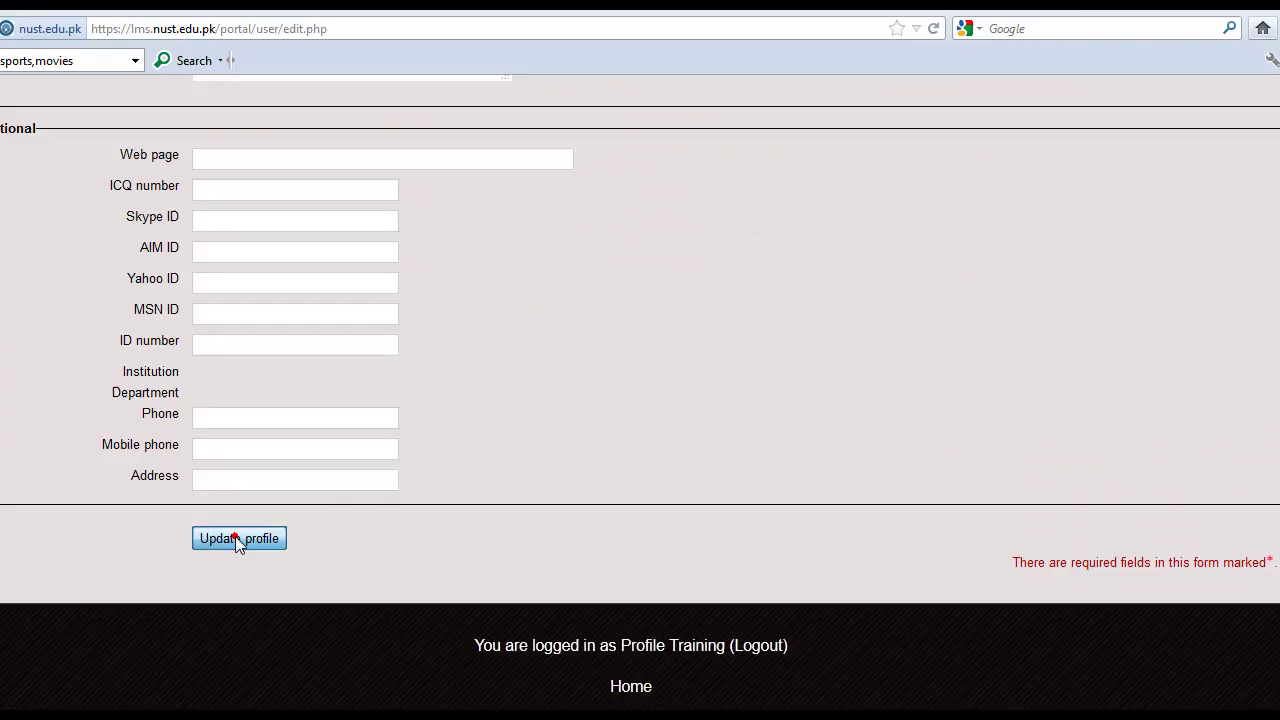
{"action": "left_click", "coordinate": [540, 196]}
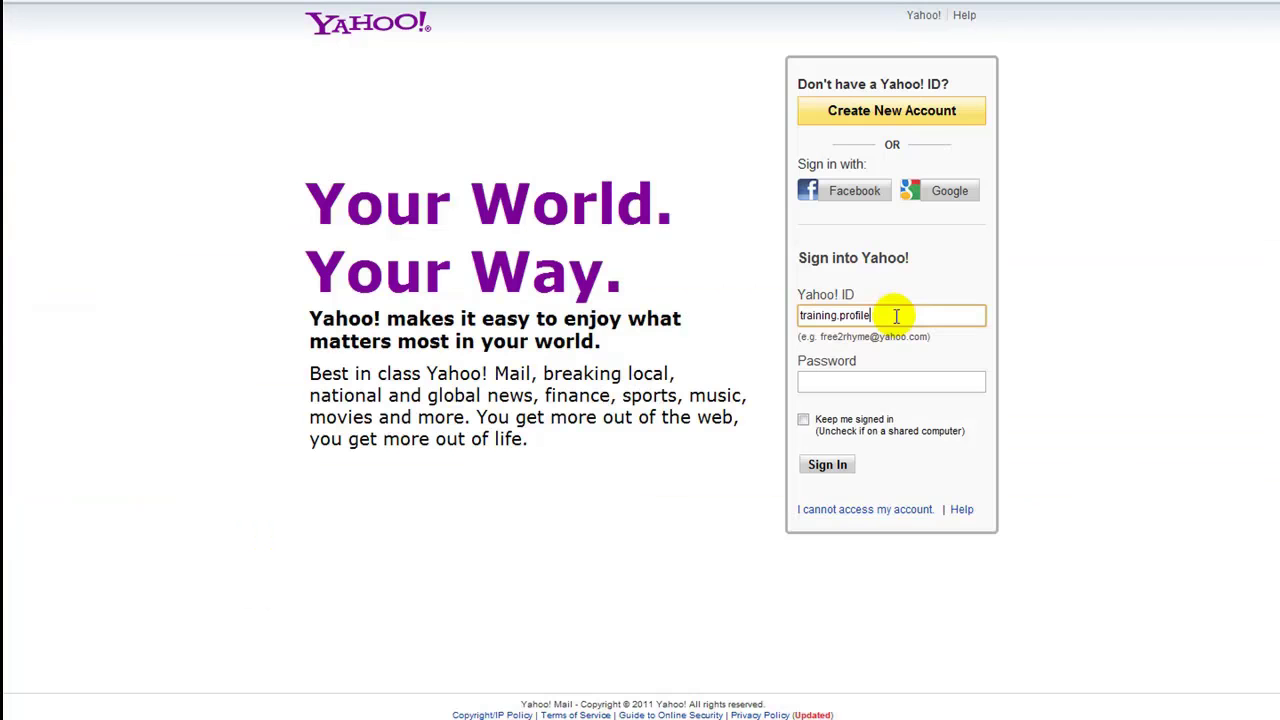
Switch to Yahoo! Mail and sign in with the Yahoo! ID and account password
{"action": "key", "text": "Tab"}
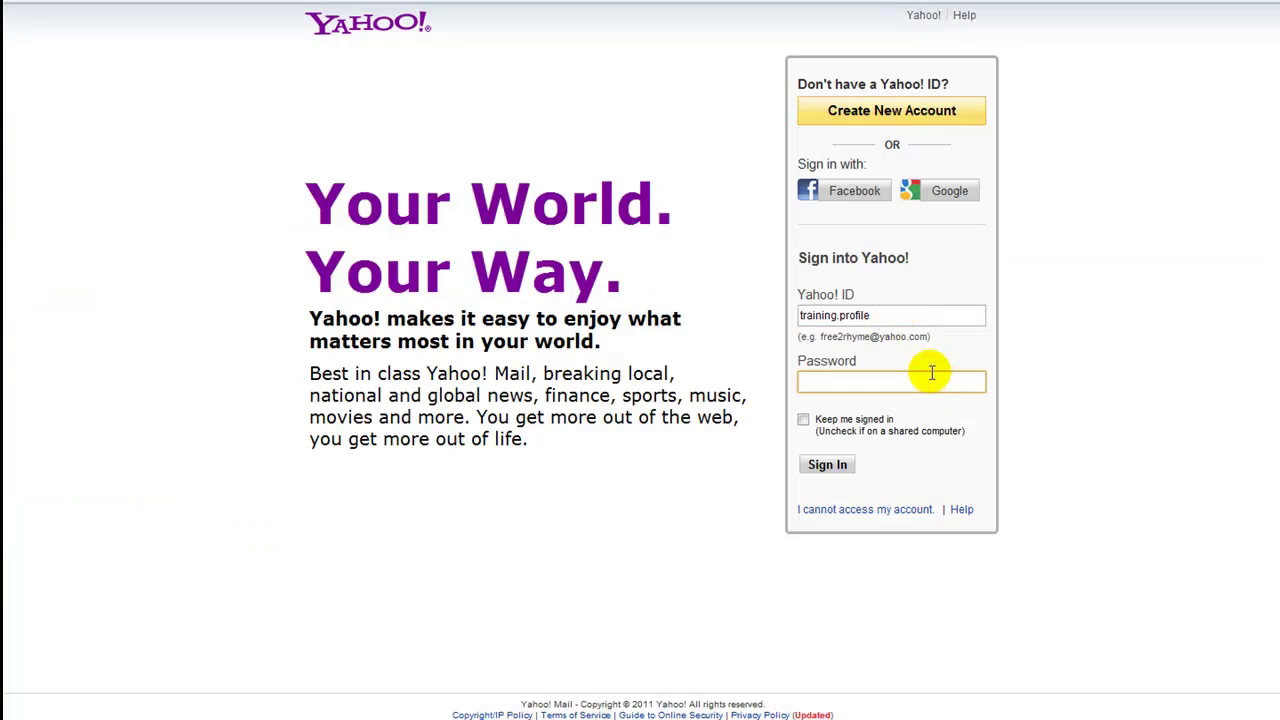
{"action": "type", "text": "*********"}
{"action": "left_click", "coordinate": [828, 466]}
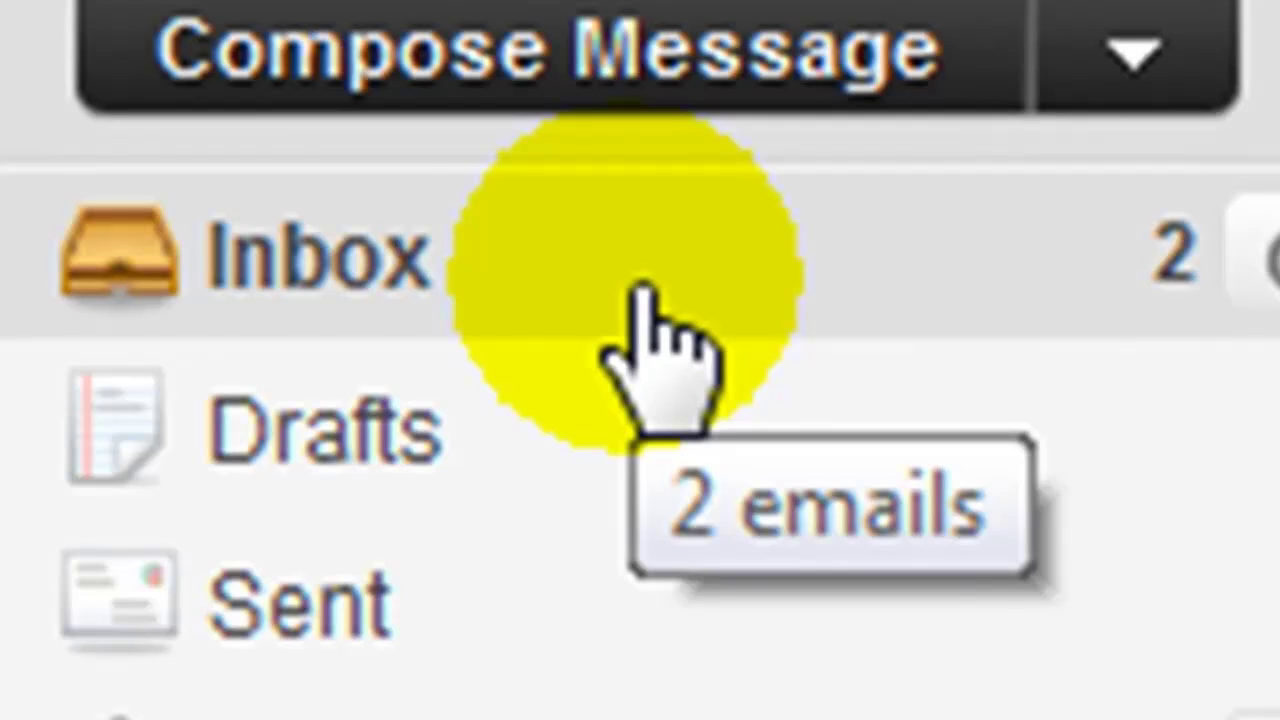
Open the inbox message "Confirmation of email update at NUST LMS Portal", follow its confirmation link and continue to the portal's login page
{"action": "left_click", "coordinate": [640, 292]}
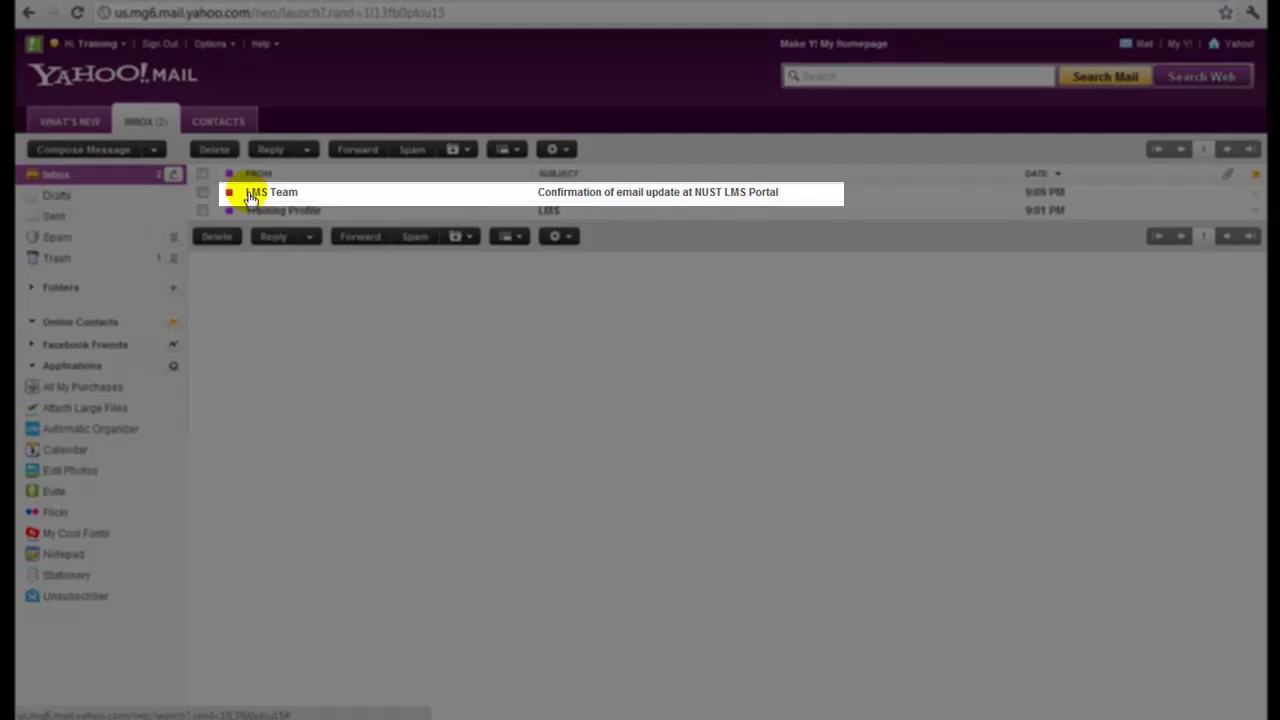
{"action": "left_click", "coordinate": [251, 196]}
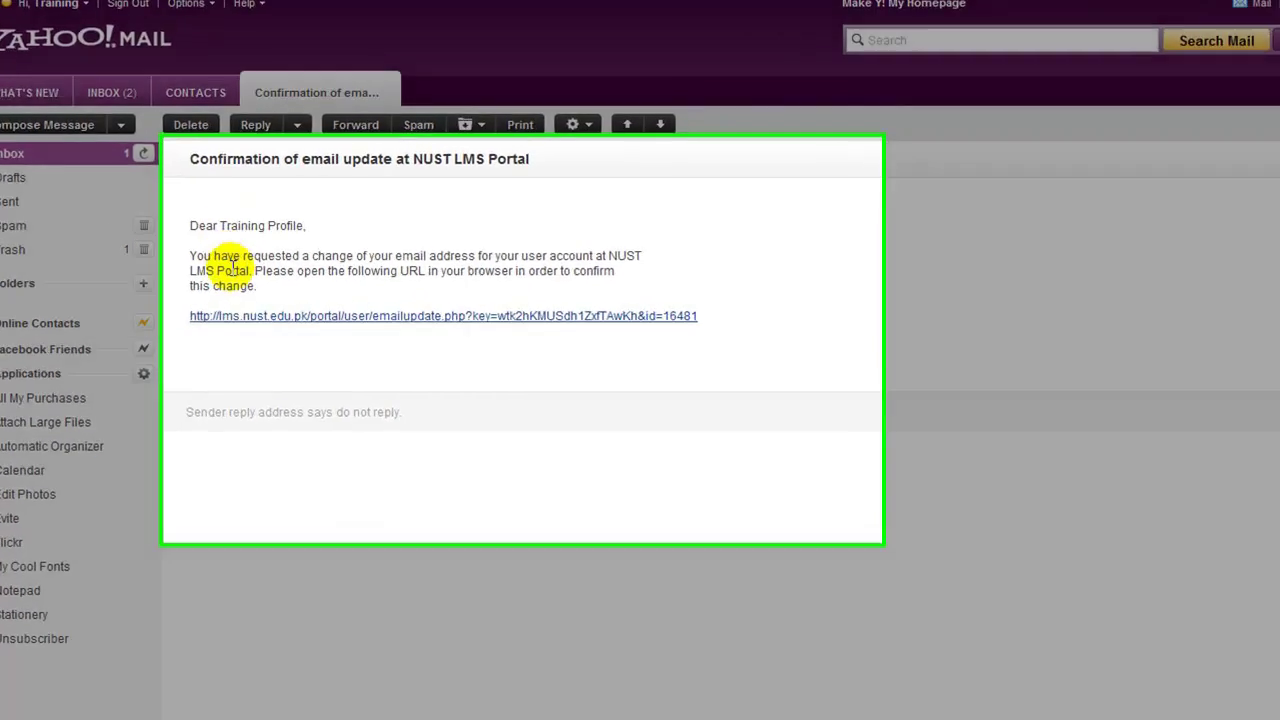
{"action": "left_click", "coordinate": [234, 315]}
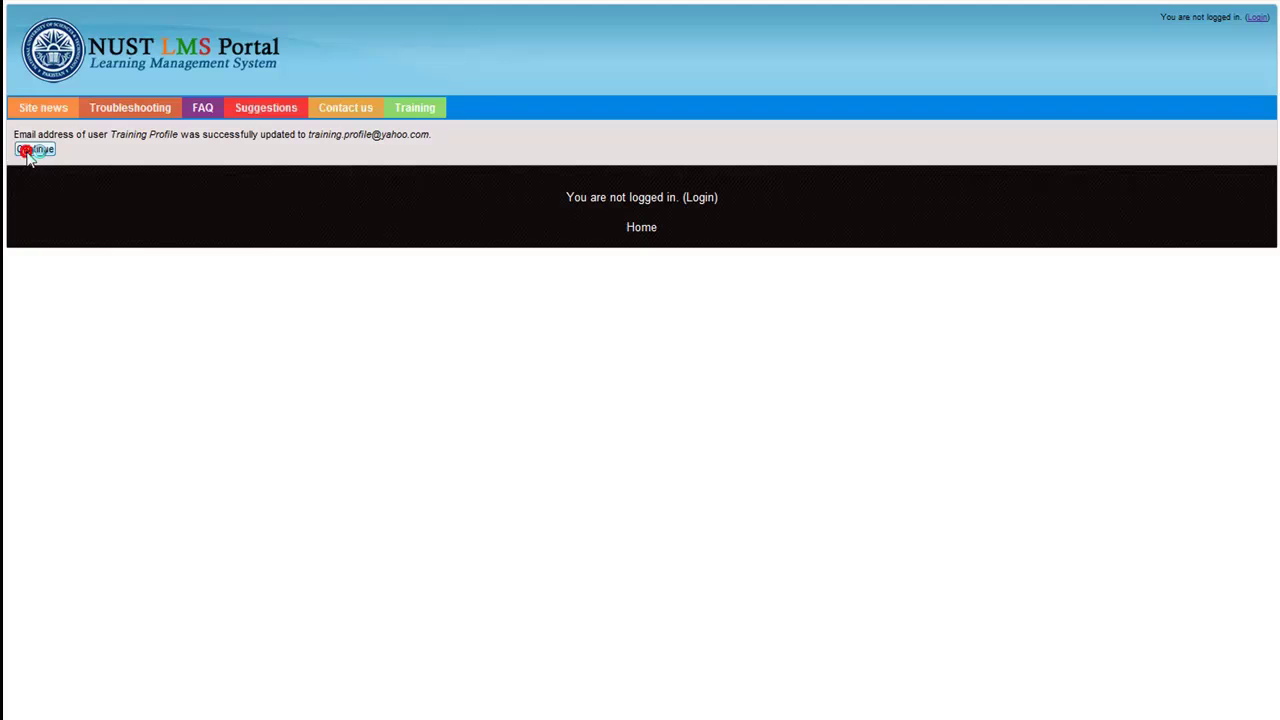
{"action": "left_click", "coordinate": [55, 173]}
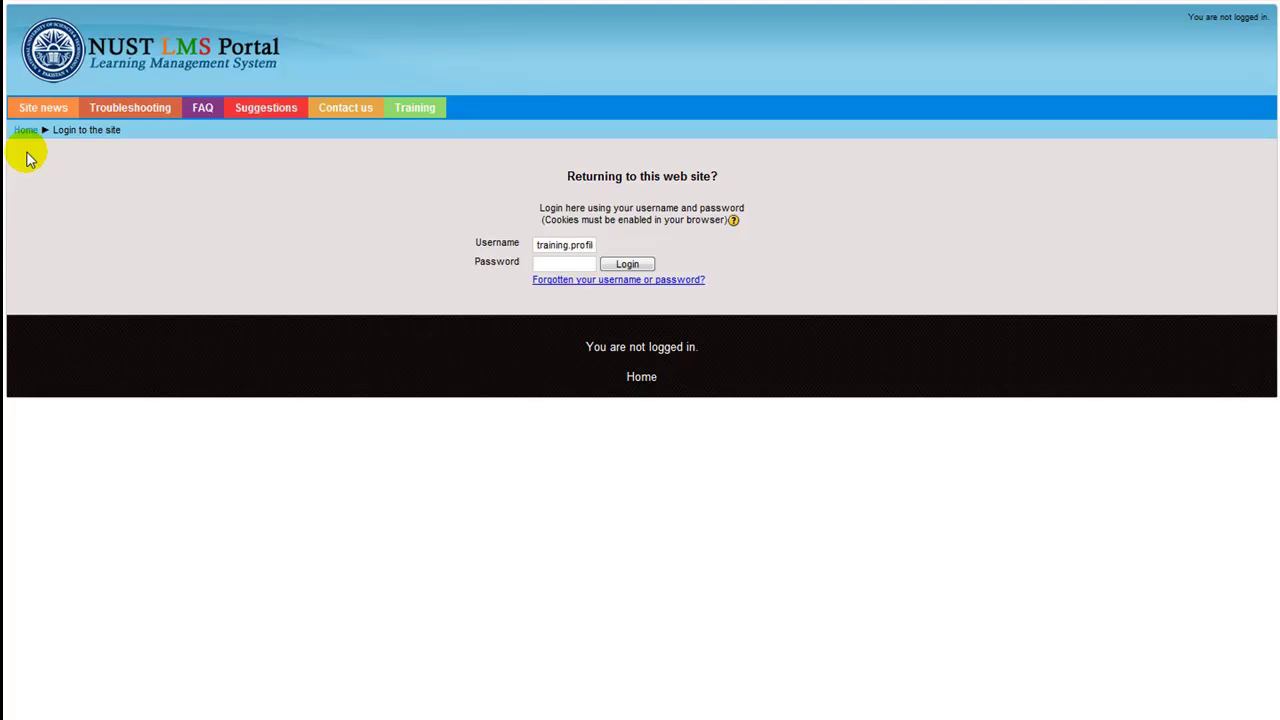
Enter the account password on the NUST LMS Portal login page
{"action": "left_click", "coordinate": [560, 263]}
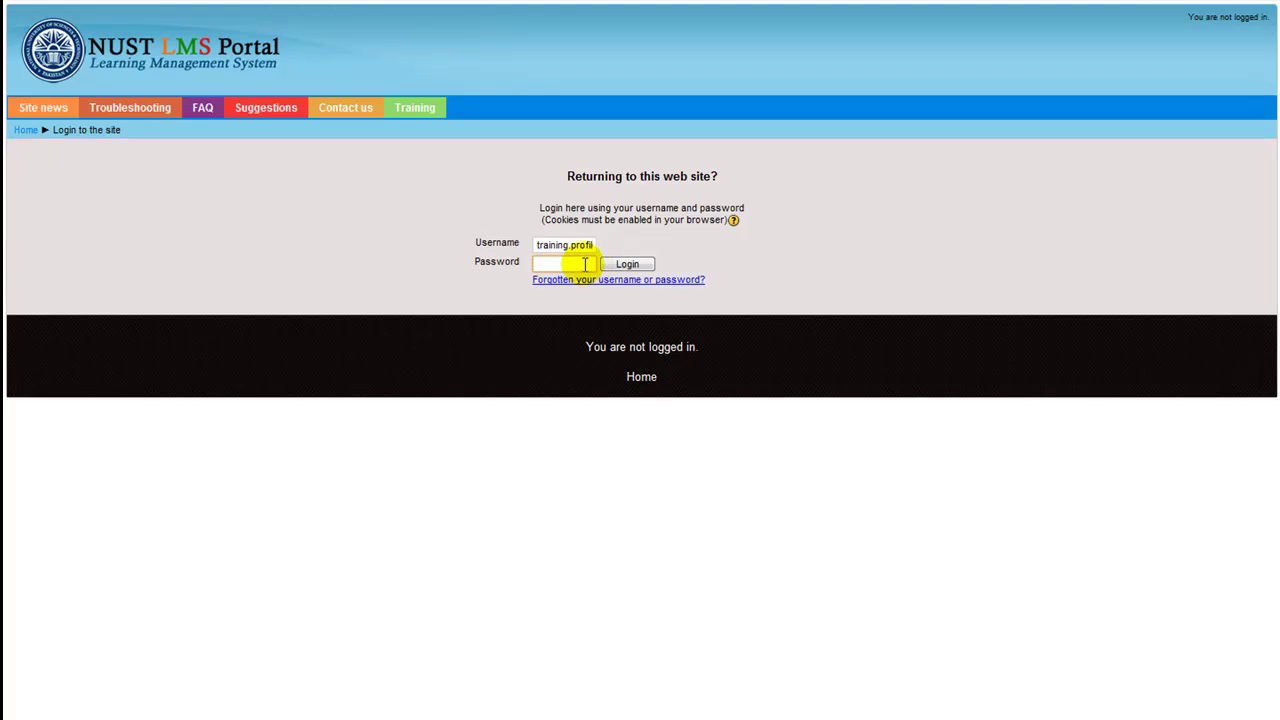
{"action": "type", "text": "*********"}
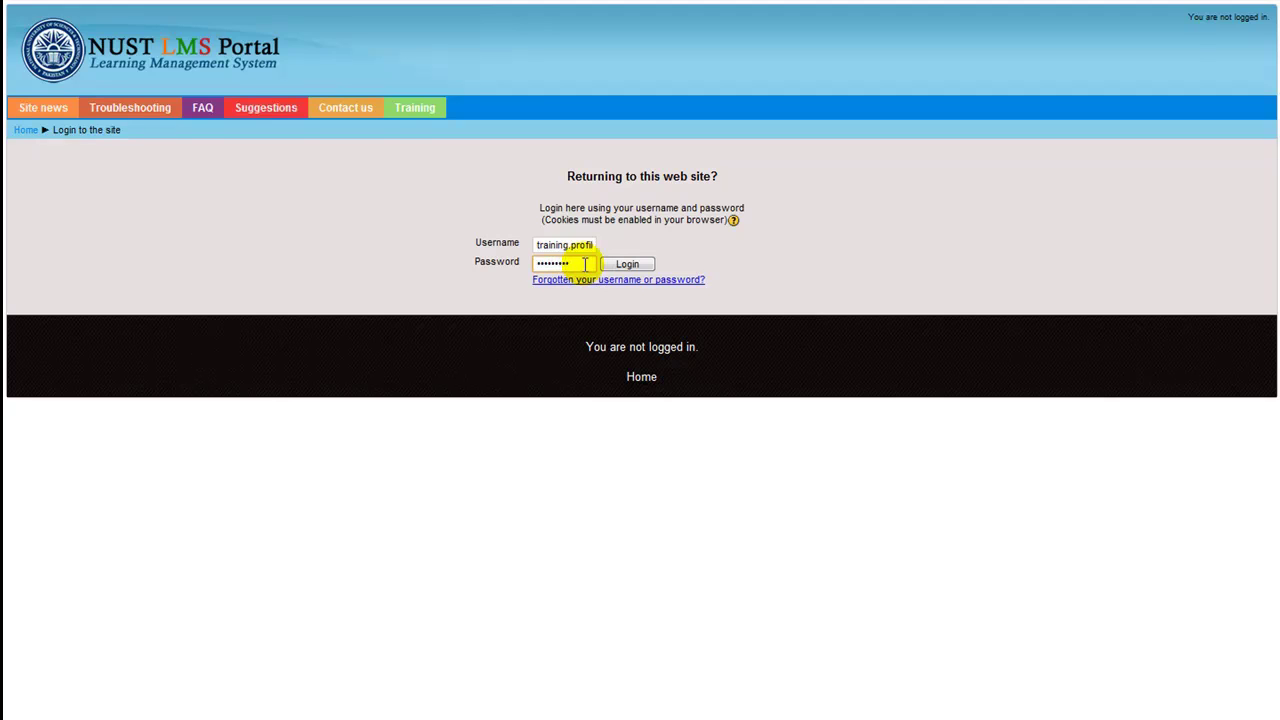